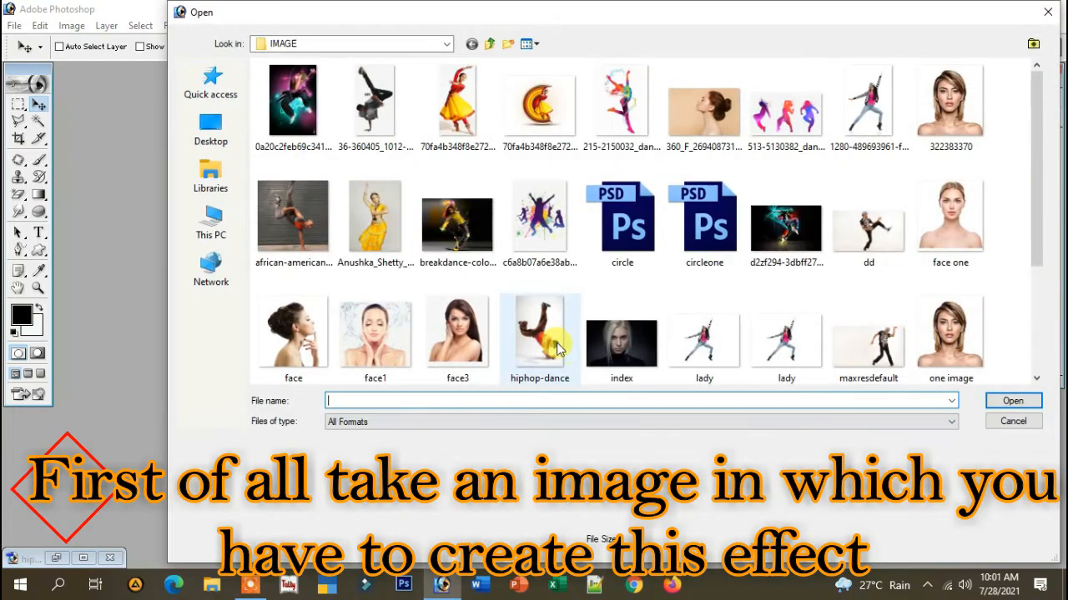
# Open the hiphop-dance image and extend its canvas well beyond both sides of the dancer with the Crop tool.
pyautogui.doubleClick(542, 333)
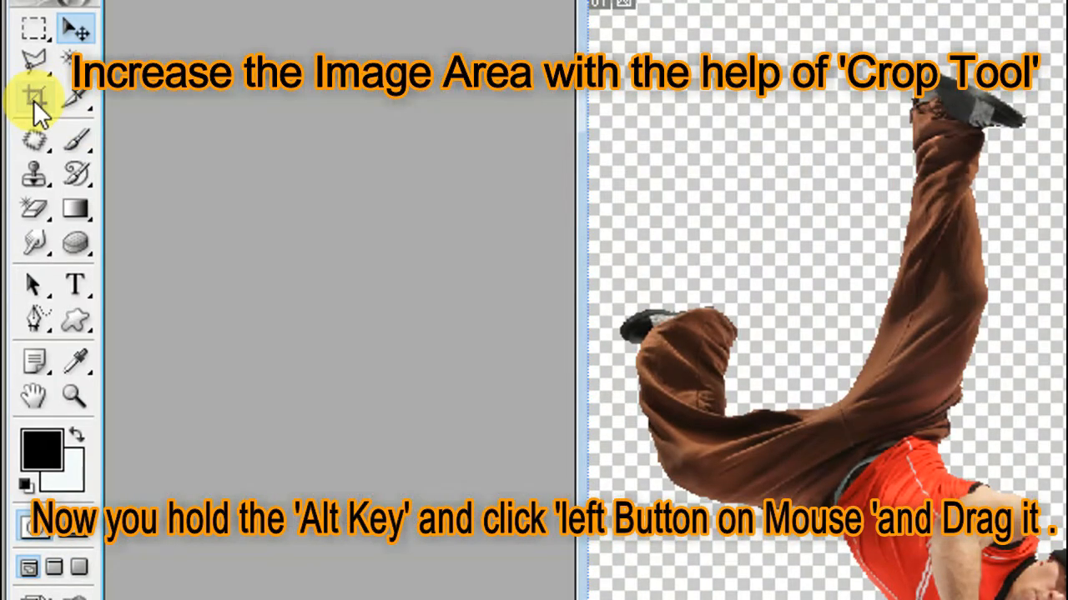
pyautogui.click(34, 99)
pyautogui.moveTo(326, 153); pyautogui.dragTo(917, 557)
pyautogui.moveTo(550, 76); pyautogui.dragTo(361, 75)
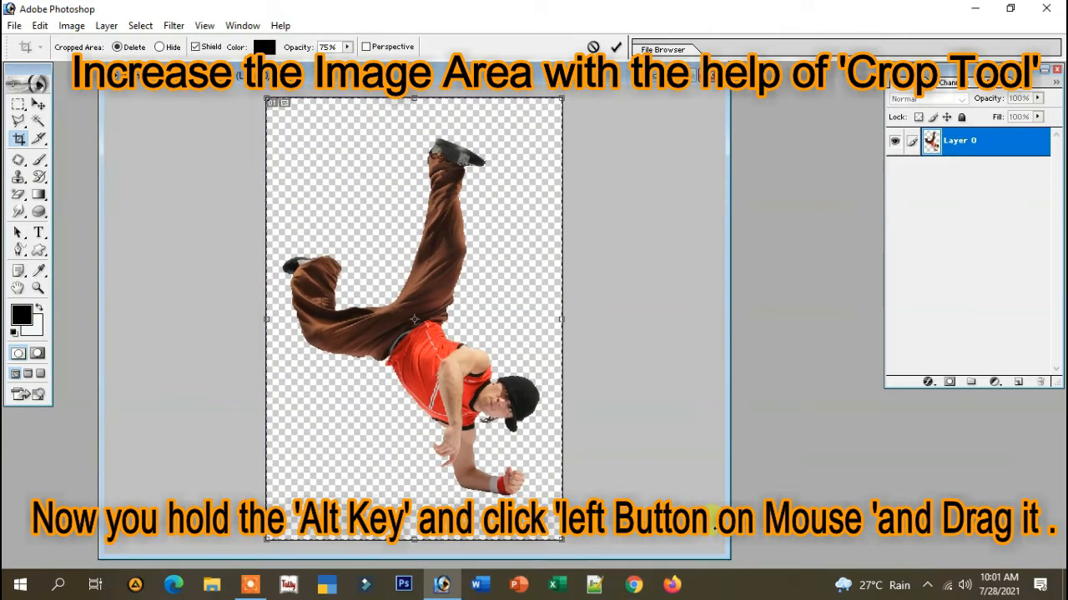
pyautogui.moveTo(724, 553)
pyautogui.mouseDown()
pyautogui.moveTo(747, 534)
pyautogui.moveTo(735, 539)
pyautogui.mouseUp()
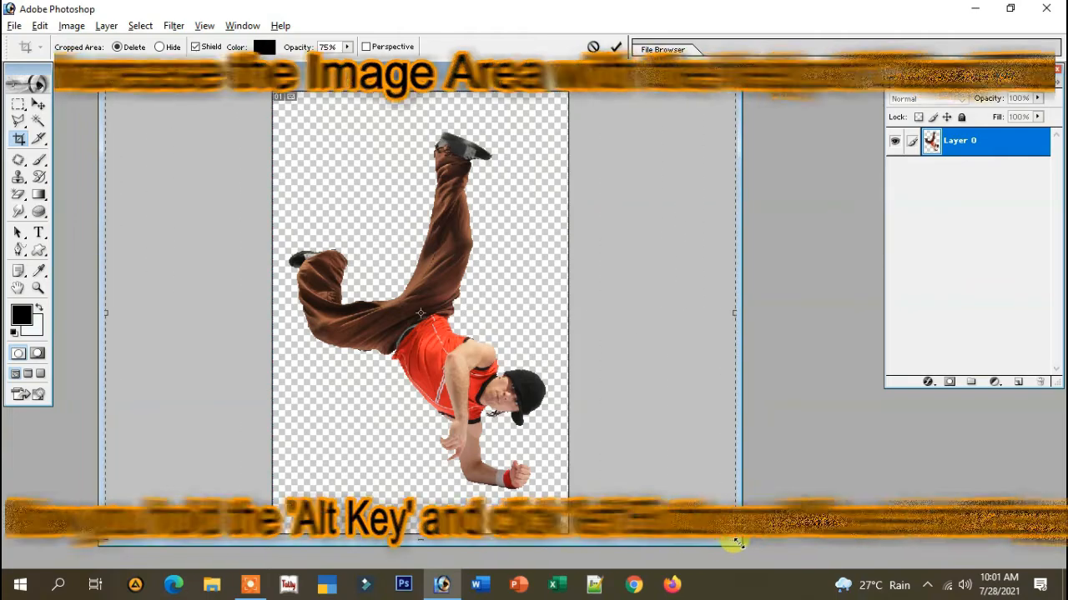
pyautogui.press('Return')
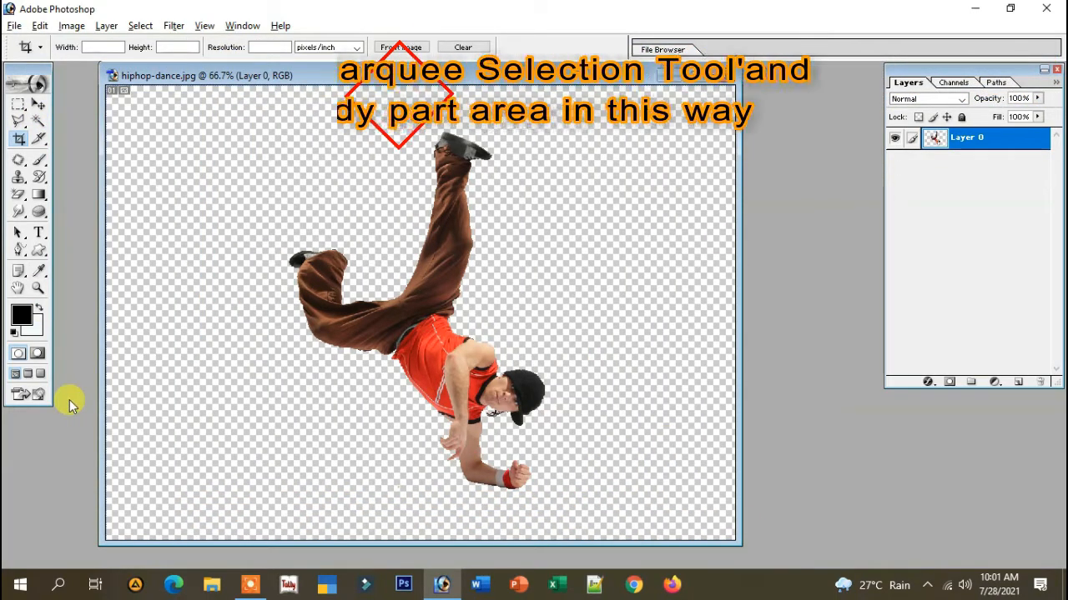
# Copy a thin rectangular strip of the lower forearm to a new layer, stretch it to 3200% width and 189% height, and place it below Layer 0.
pyautogui.press('m')
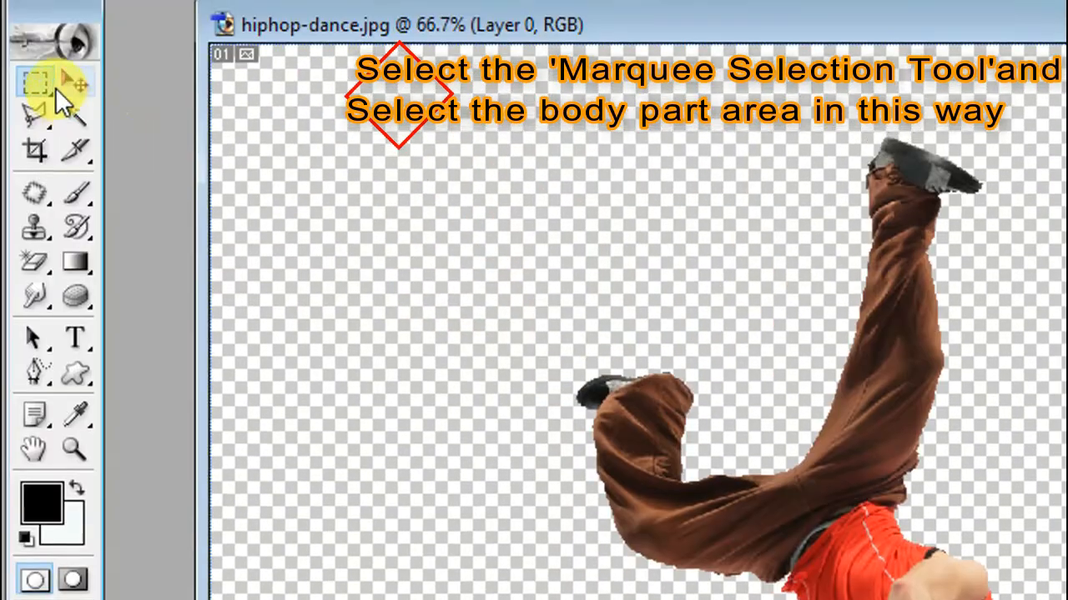
pyautogui.rightClick(38, 88)
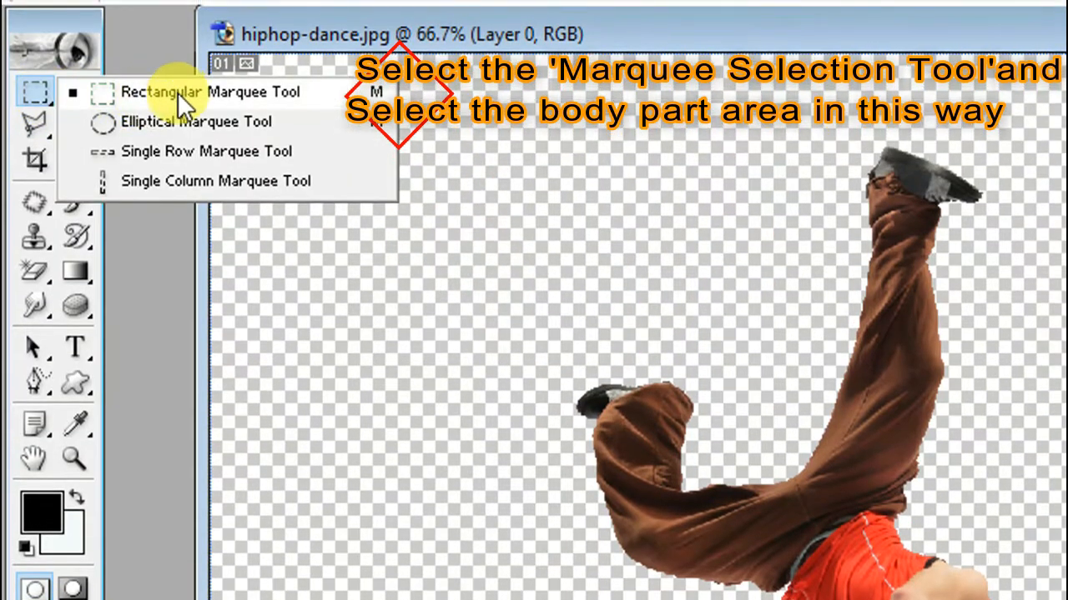
pyautogui.click(142, 92)
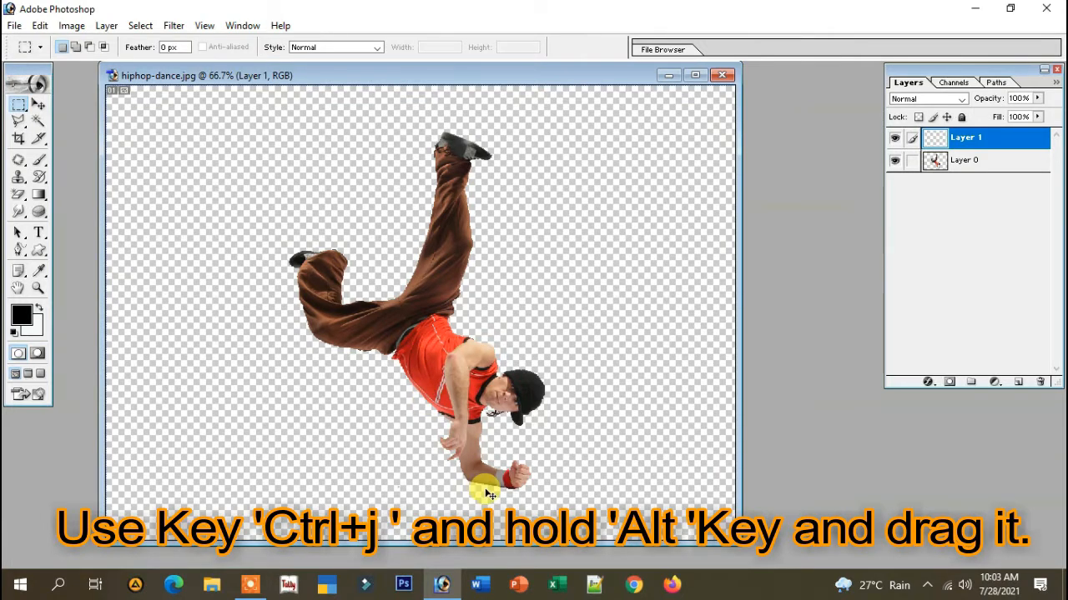
pyautogui.hotkey('ctrl', 't')
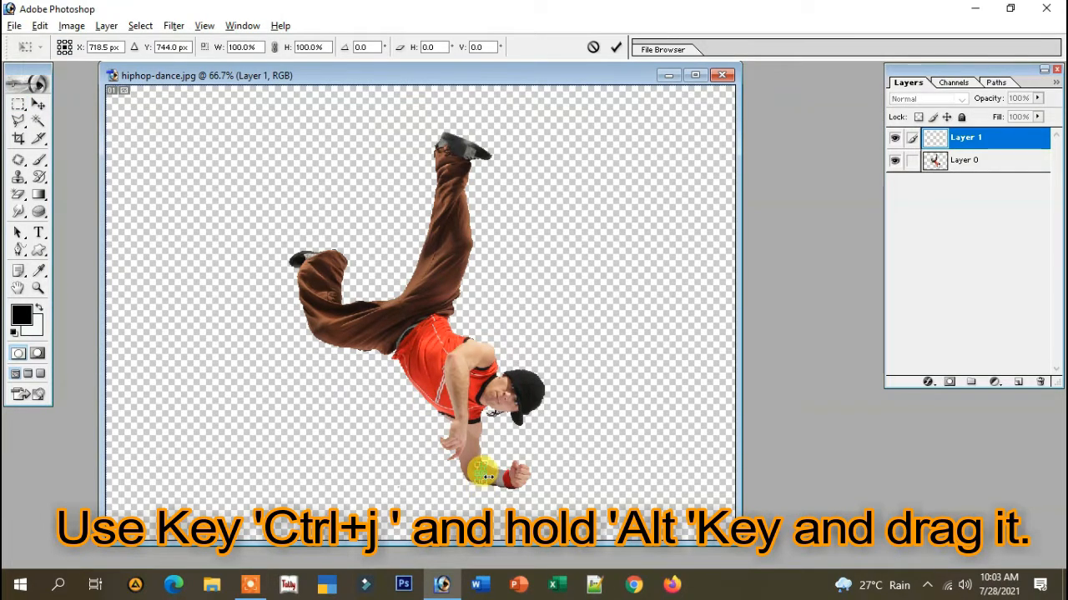
pyautogui.moveTo(485, 477); pyautogui.dragTo(881, 464)
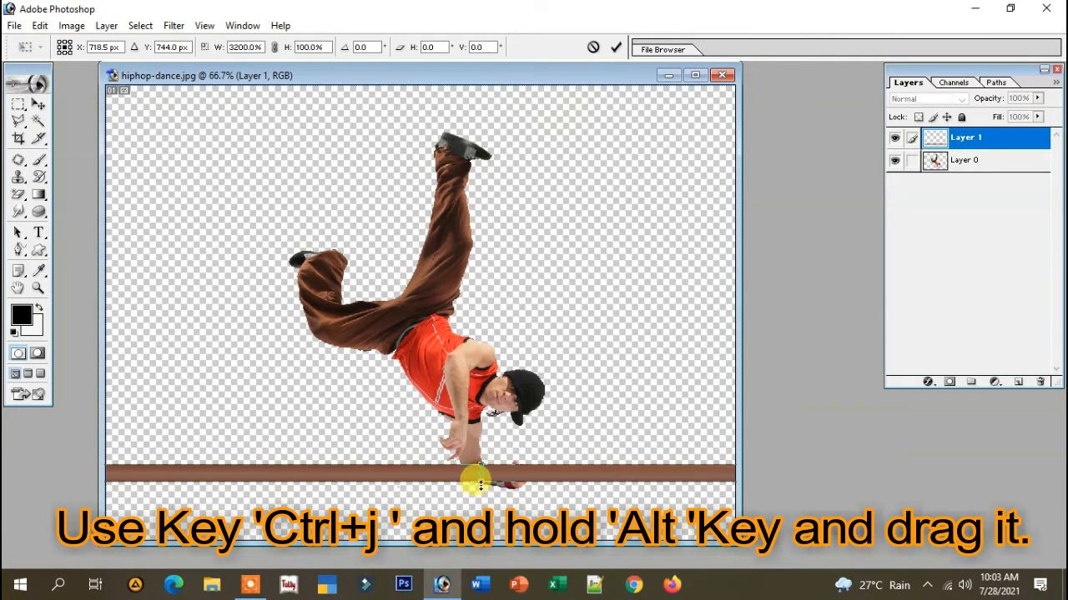
pyautogui.moveTo(482, 487); pyautogui.dragTo(480, 457)
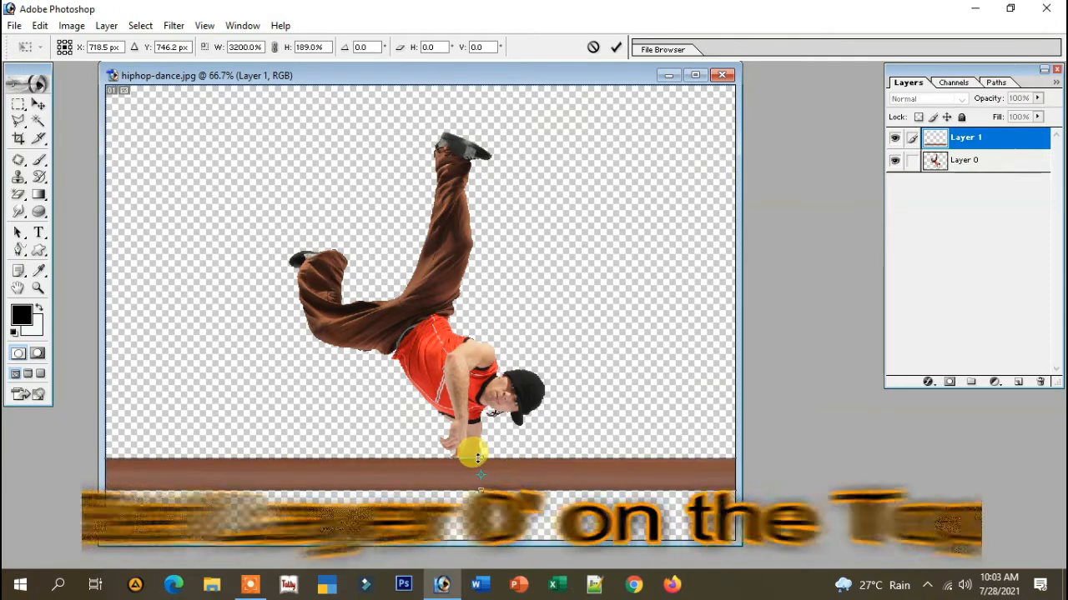
pyautogui.press('Return')
pyautogui.moveTo(971, 160); pyautogui.dragTo(991, 136)
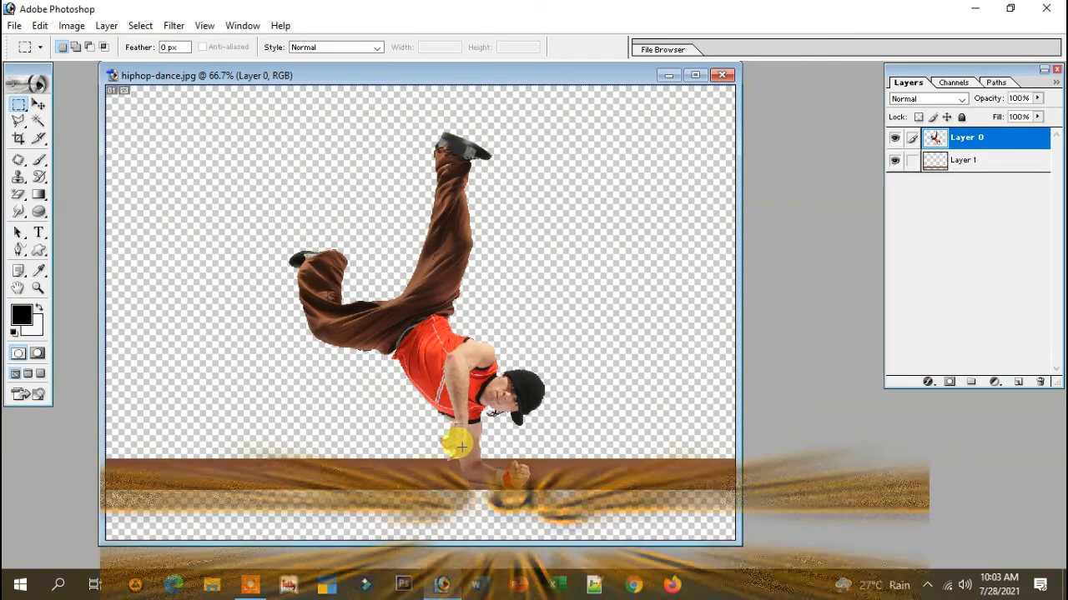
# Copy the selected strip of the arm above to a new layer, stretch it to 3200% width down to the first band, and move Layer 0 on top.
pyautogui.hotkey('ctrl', 'j')
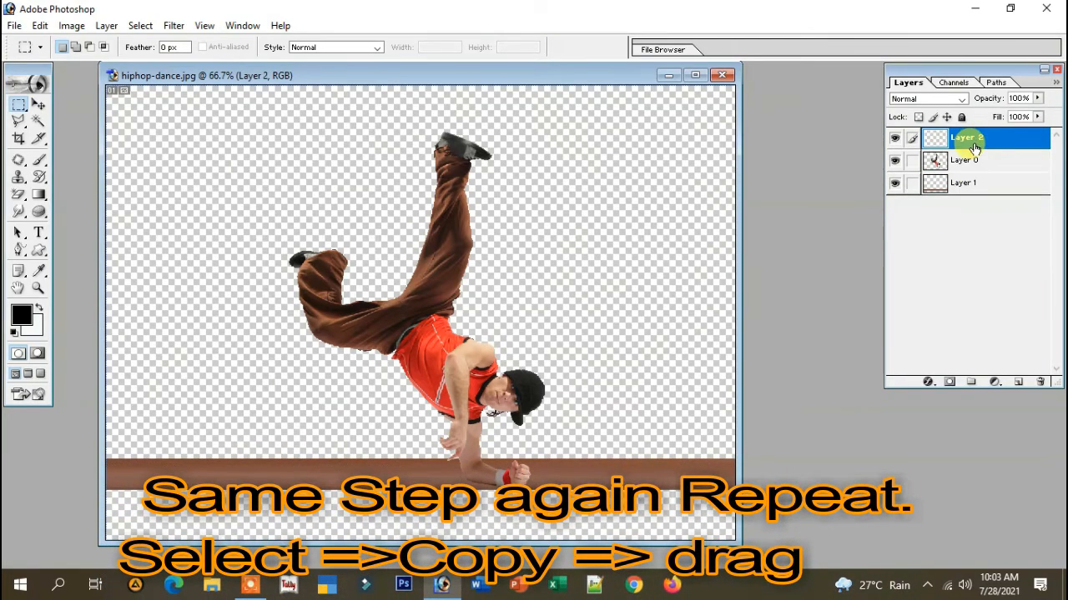
pyautogui.hotkey('ctrl', 't')
pyautogui.moveTo(463, 432); pyautogui.dragTo(799, 433)
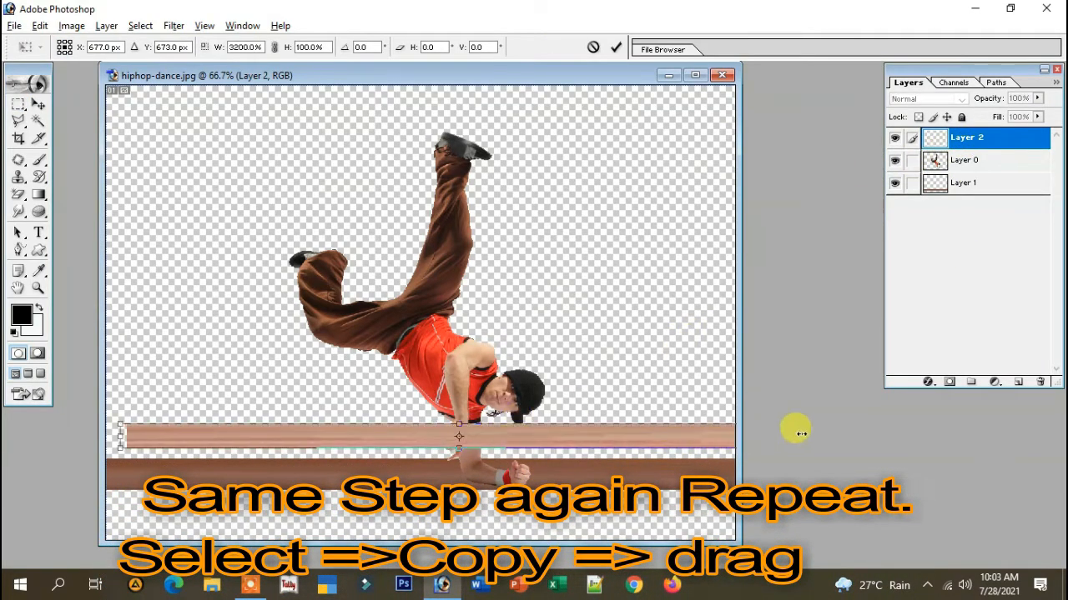
pyautogui.moveTo(409, 442); pyautogui.dragTo(446, 455)
pyautogui.press('Return')
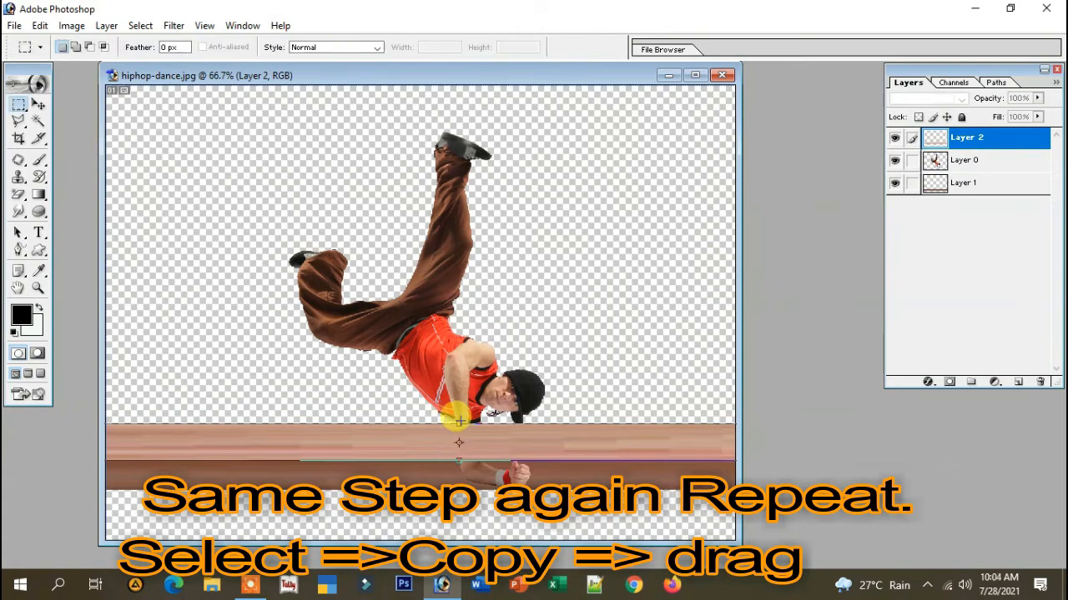
pyautogui.moveTo(996, 160); pyautogui.dragTo(994, 138)
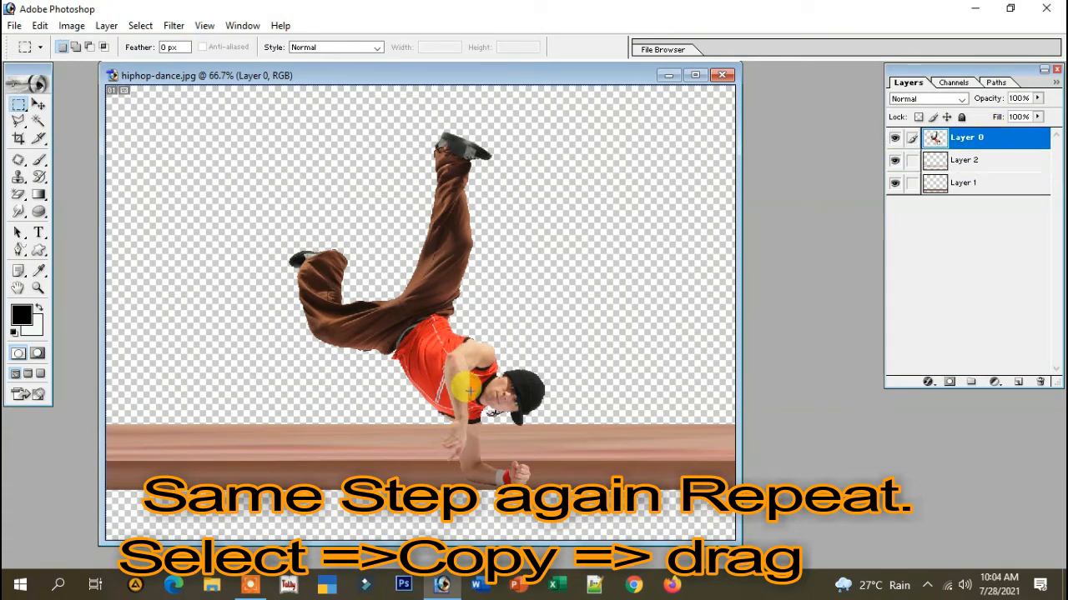
# Copy the strip of red shirt beside the head to a new layer, stretch it across the canvas, and move Layer 0 on top.
pyautogui.hotkey('ctrl', 'j')
pyautogui.hotkey('ctrl', 't')
pyautogui.moveTo(477, 407); pyautogui.dragTo(899, 364)
pyautogui.press('Return')
pyautogui.doubleClick(989, 161)
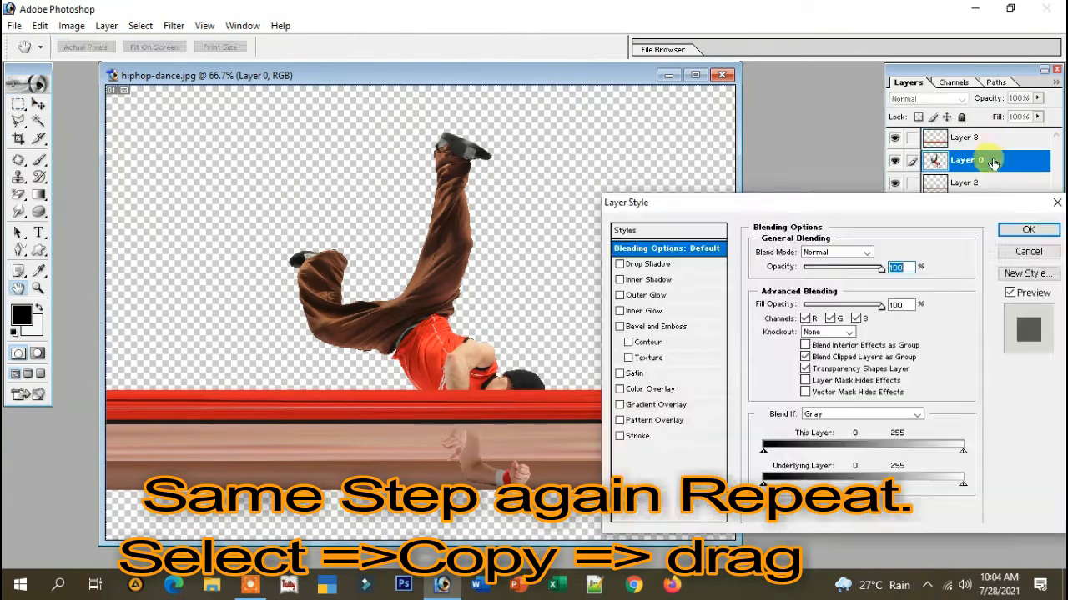
pyautogui.click(1029, 253)
pyautogui.moveTo(989, 160); pyautogui.dragTo(989, 137)
# Copy the strip of the red shirt's torso to a new layer, stretch it to 3200% width, extend it upward, and return Layer 0 to the top.
pyautogui.hotkey('ctrl', 'j')
pyautogui.hotkey('ctrl', 't')
pyautogui.moveTo(758, 364); pyautogui.dragTo(417, 326)
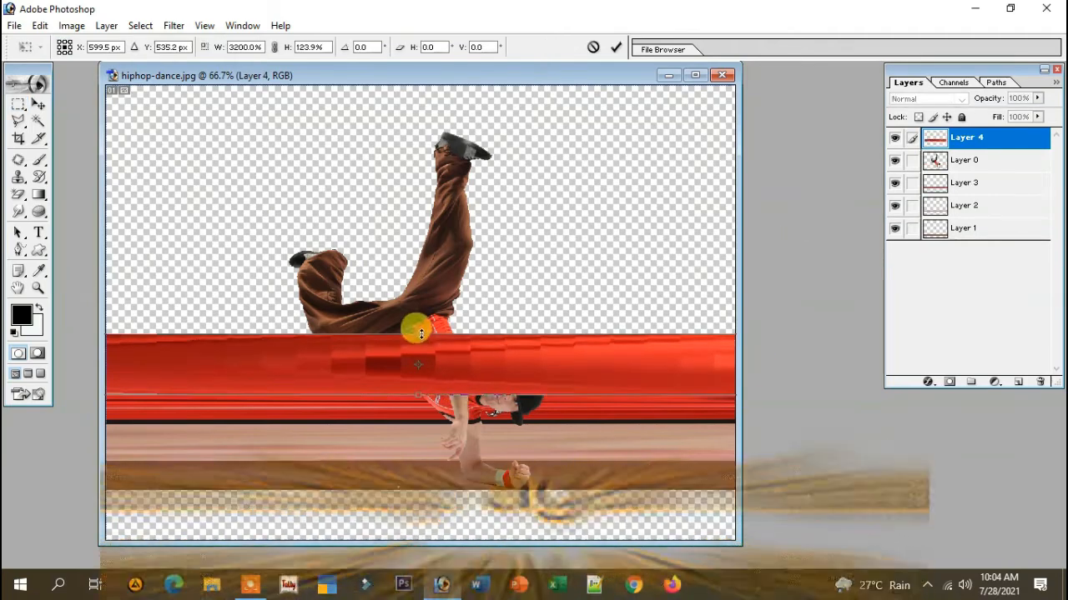
pyautogui.press('Return')
pyautogui.moveTo(996, 162); pyautogui.dragTo(994, 138)
# Copy the strip of brown trousers near the hip to a new layer, stretch it across the canvas and slightly upward, and place it below Layer 0.
pyautogui.hotkey('ctrl', 'j')
pyautogui.hotkey('ctrl', 't')
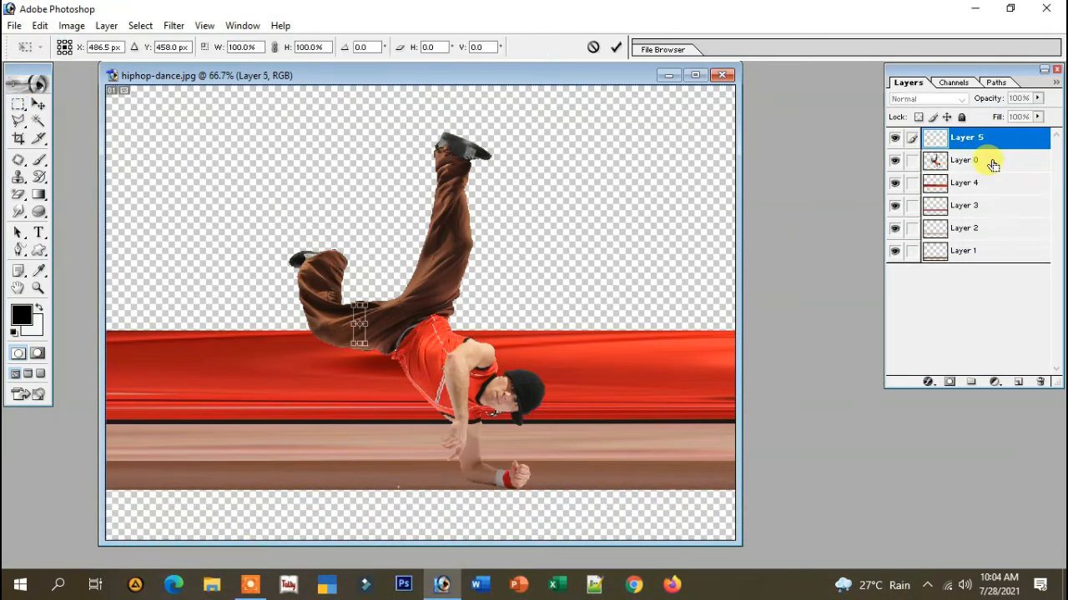
pyautogui.moveTo(366, 323); pyautogui.dragTo(747, 324)
pyautogui.moveTo(359, 305)
pyautogui.mouseDown()
pyautogui.moveTo(369, 262)
pyautogui.moveTo(368, 288)
pyautogui.mouseUp()
pyautogui.press('Return')
pyautogui.moveTo(996, 159); pyautogui.dragTo(998, 137)
# Copy a tall, narrow strip of the raised thigh to a new layer, stretch it across the canvas, and move Layer 0 above it.
pyautogui.moveTo(439, 210); pyautogui.dragTo(441, 291)
pyautogui.hotkey('ctrl', 'j')
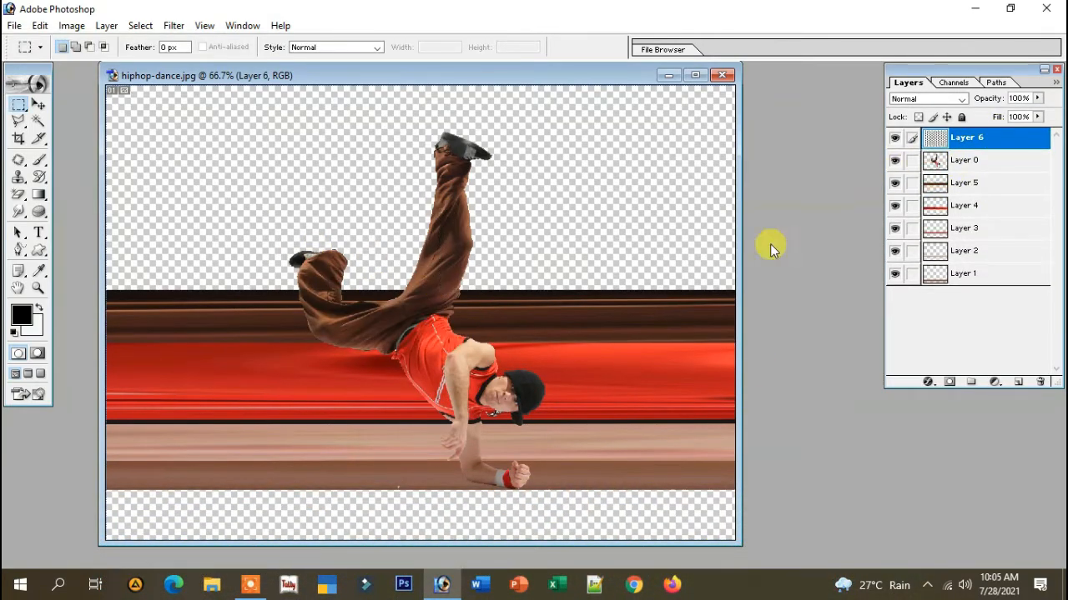
pyautogui.hotkey('ctrl', 't')
pyautogui.moveTo(442, 250); pyautogui.dragTo(776, 250)
pyautogui.press('Return')
pyautogui.moveTo(992, 160); pyautogui.dragTo(992, 137)
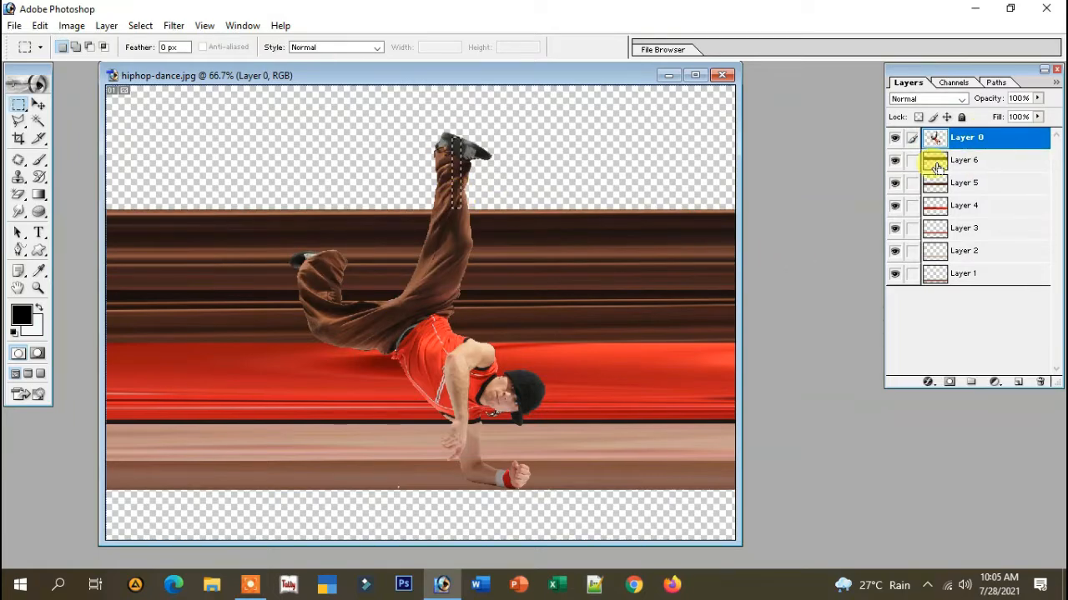
# Copy the strip through the raised shin and shoe to a new layer, stretch it across the canvas, extend it slightly vertically, and put Layer 0 on top.
pyautogui.hotkey('ctrl', 'j')
pyautogui.hotkey('ctrl', 't')
pyautogui.moveTo(460, 173); pyautogui.dragTo(808, 169)
pyautogui.moveTo(457, 207); pyautogui.dragTo(455, 212)
pyautogui.moveTo(456, 138); pyautogui.dragTo(455, 130)
pyautogui.press('Return')
pyautogui.moveTo(991, 160); pyautogui.dragTo(991, 136)
# Lower the top edge of the shoe band on Layer 7 slightly with Free Transform.
pyautogui.hotkey('ctrl', 't')
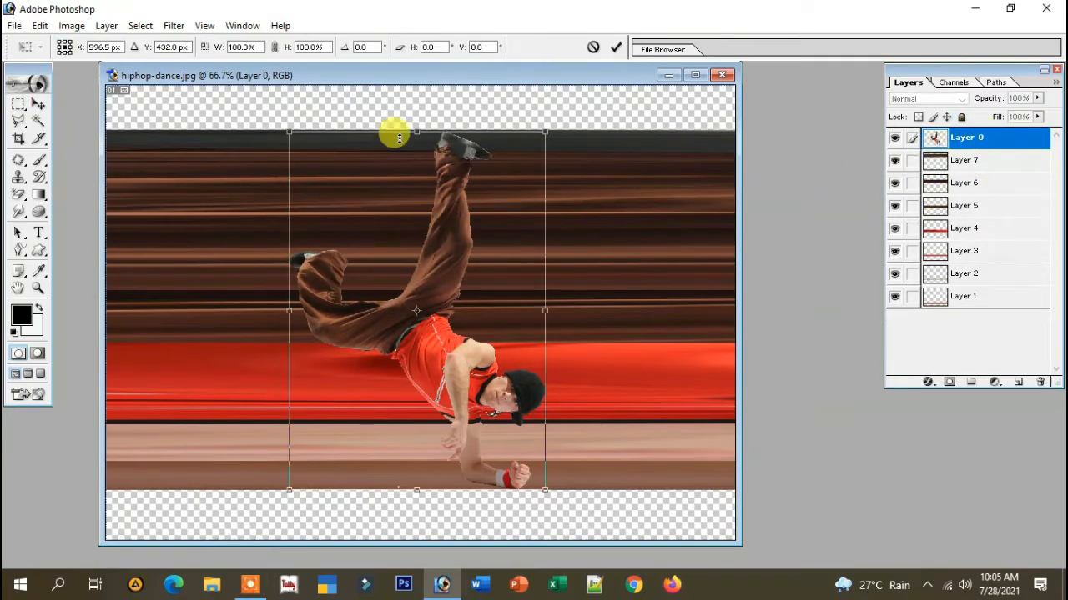
pyautogui.press('Escape')
pyautogui.click(987, 160)
pyautogui.hotkey('ctrl', 't')
pyautogui.moveTo(456, 130); pyautogui.dragTo(457, 132)
pyautogui.press('Return')
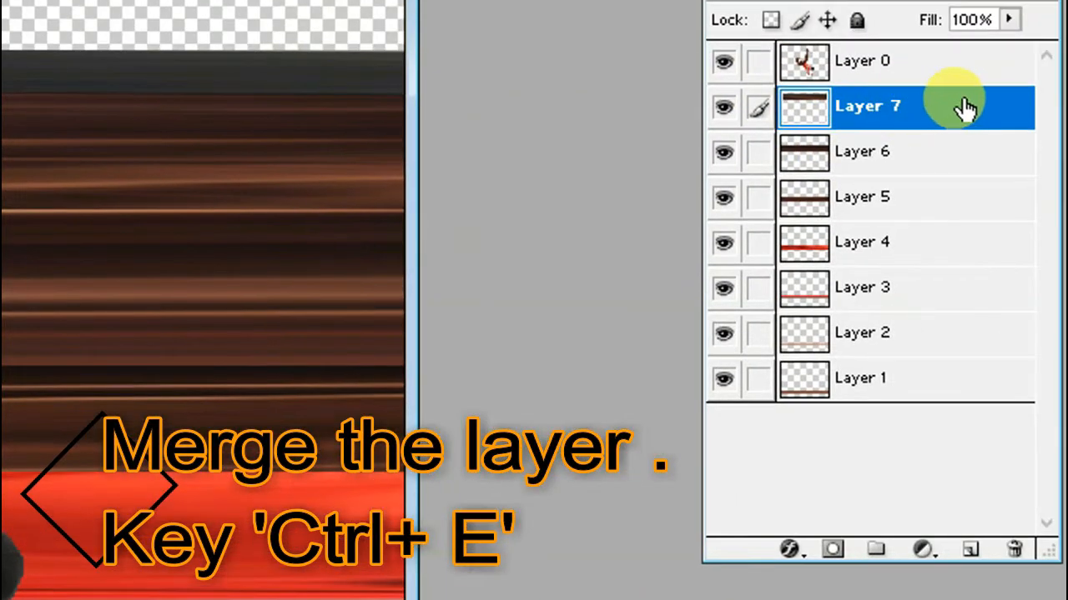
# Link Layers 1 through 6 to Layer 7 and merge them into a single background layer.
pyautogui.click(912, 183)
pyautogui.click(912, 205)
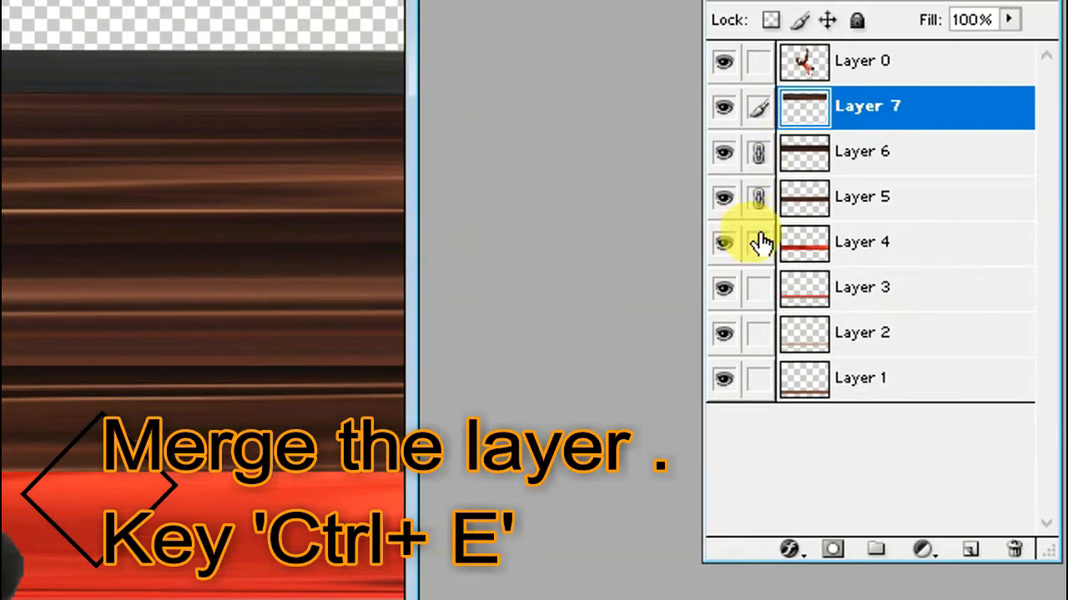
pyautogui.moveTo(760, 242); pyautogui.dragTo(763, 378)
pyautogui.hotkey('ctrl', 'e')
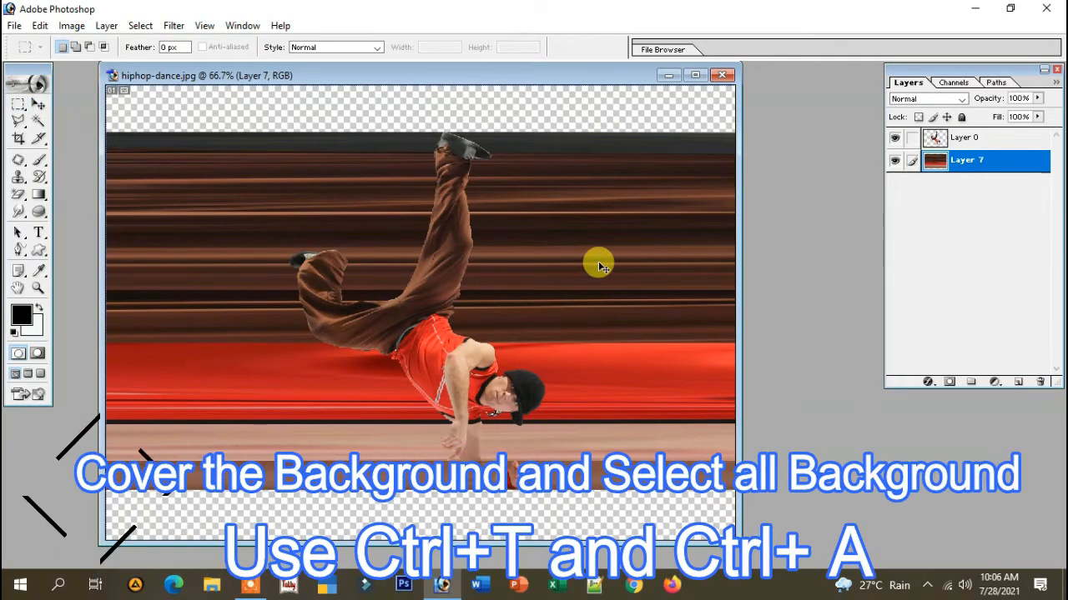
# Stretch the merged Layer 7 vertically up to the top and down to the bottom edge so it covers the whole canvas.
pyautogui.hotkey('ctrl', 't')
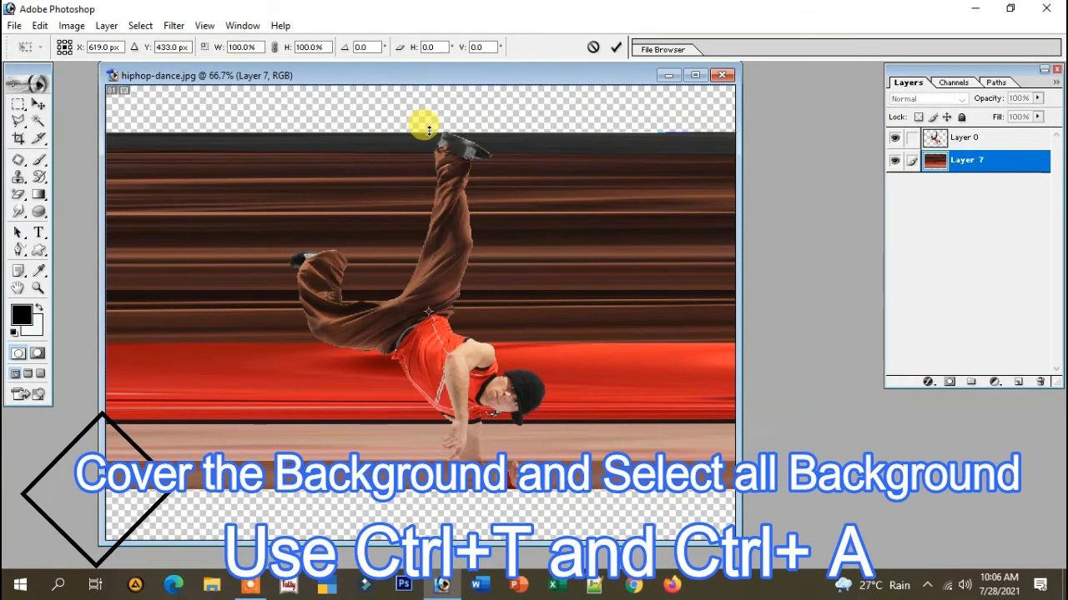
pyautogui.moveTo(427, 129); pyautogui.dragTo(428, 86)
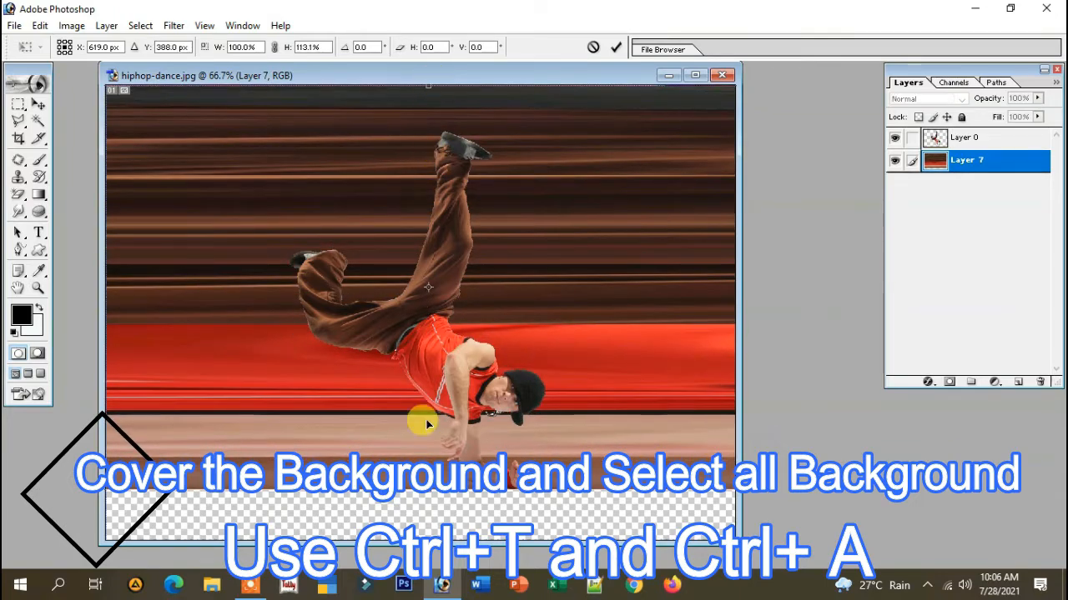
pyautogui.moveTo(427, 492); pyautogui.dragTo(433, 520)
pyautogui.press('Return')
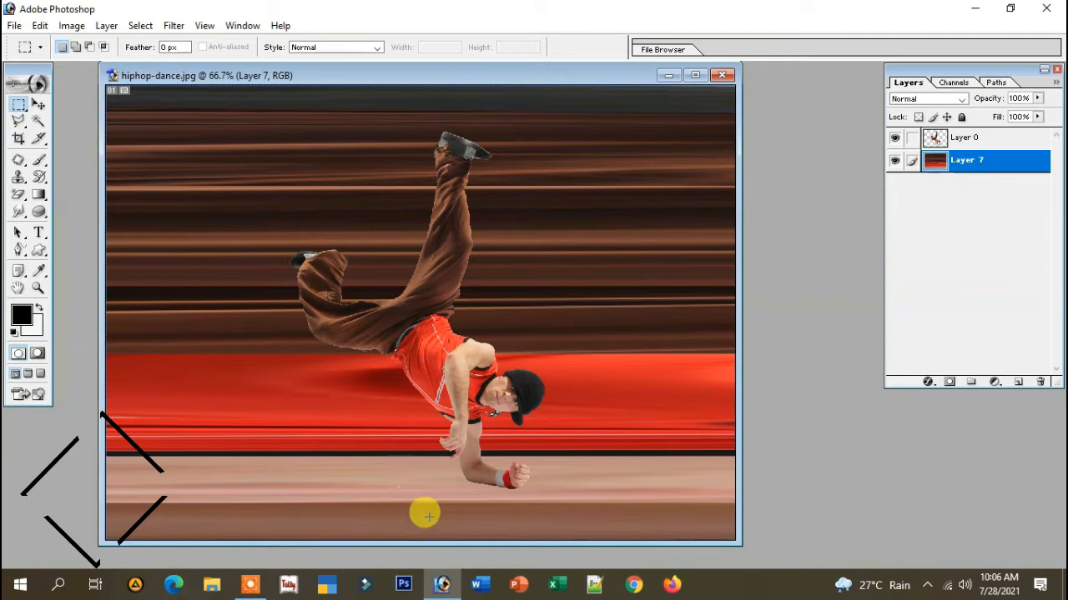
# Copy the full canvas area of Layer 7 to a new layer and delete the old Layer 7.
pyautogui.hotkey('ctrl', 'a')
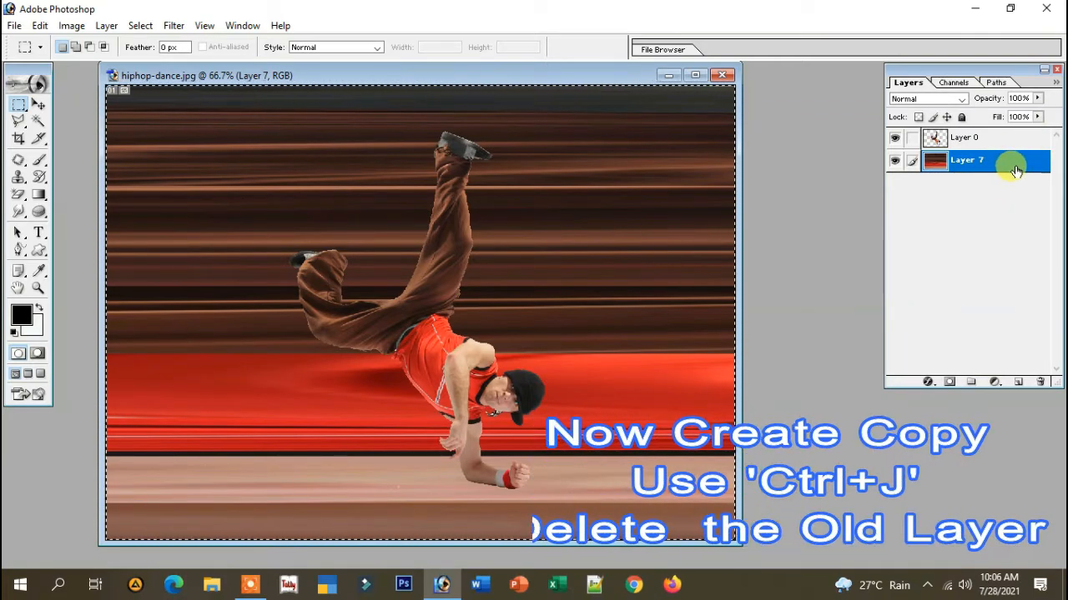
pyautogui.hotkey('ctrl', 'j')
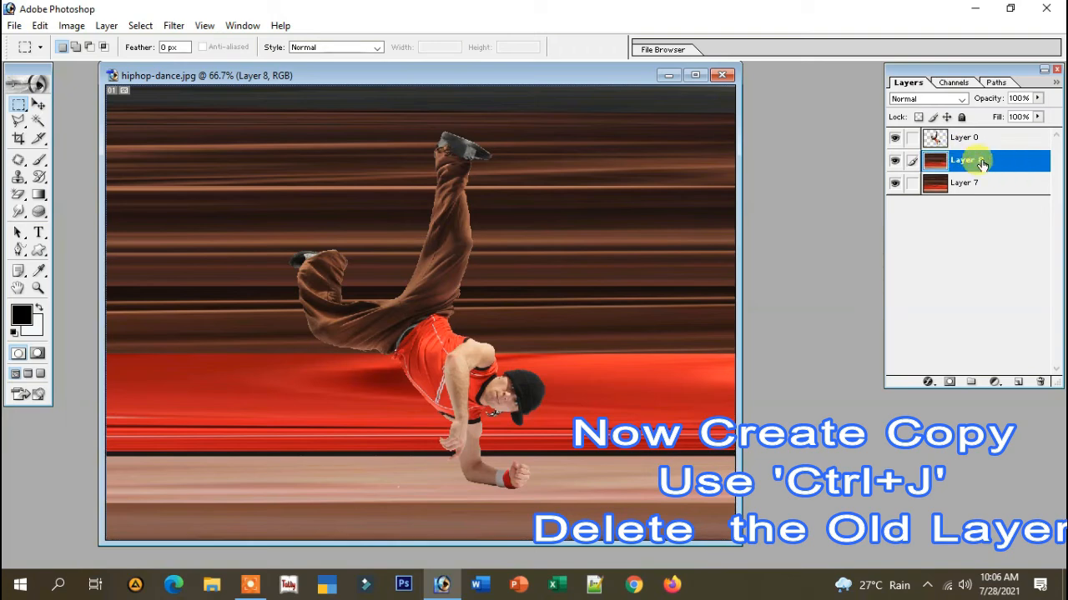
pyautogui.click(967, 190)
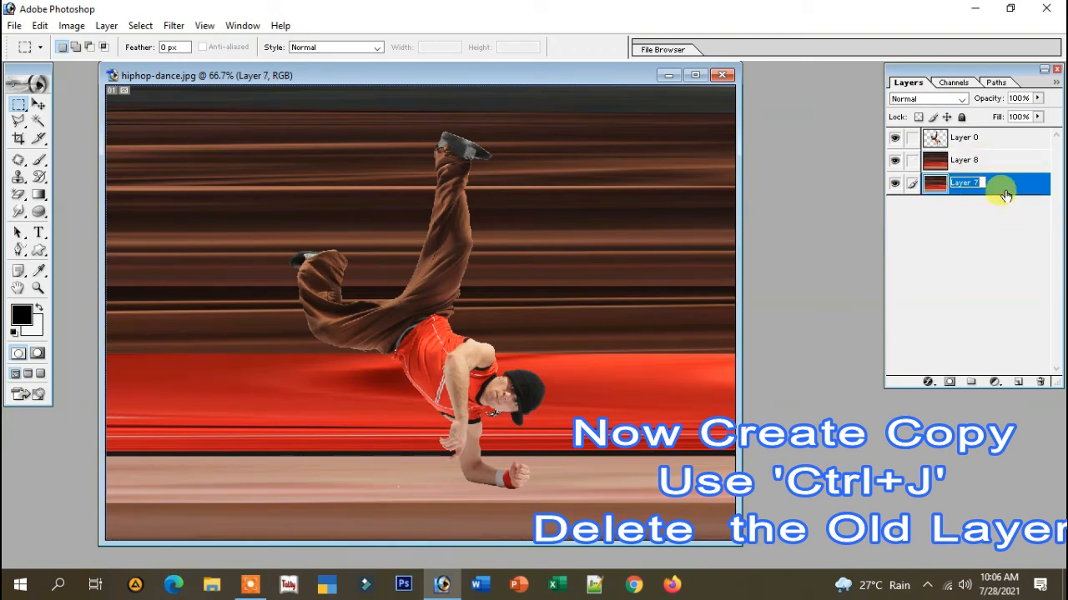
pyautogui.click(1040, 383)
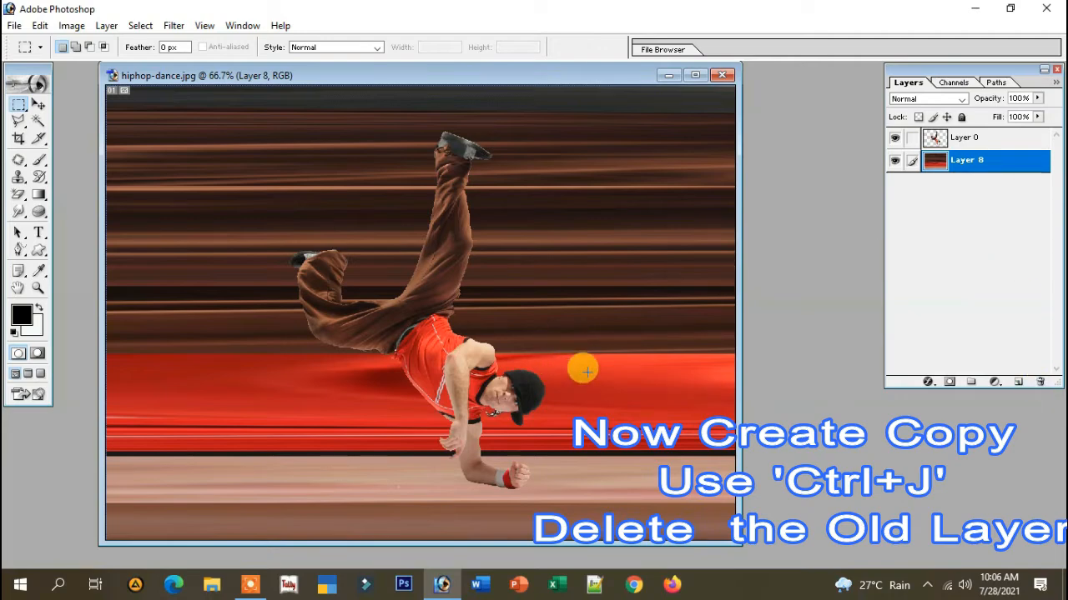
# Reduce the height of Layer 8 by raising its bottom edge to just below the dancer's hand.
pyautogui.hotkey('ctrl', 't')
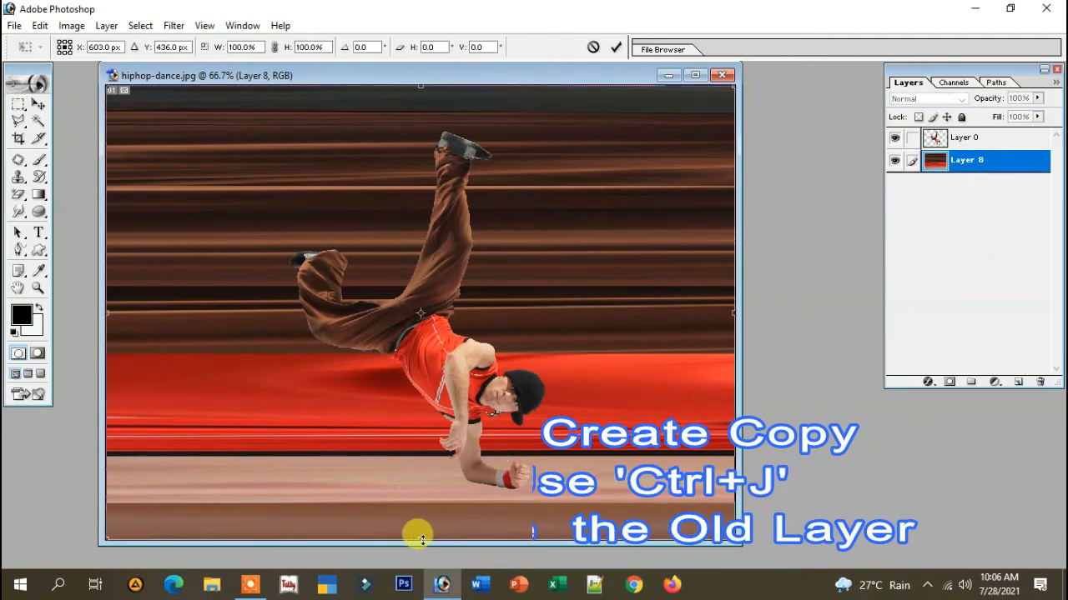
pyautogui.moveTo(419, 538); pyautogui.dragTo(423, 489)
pyautogui.press('Return')
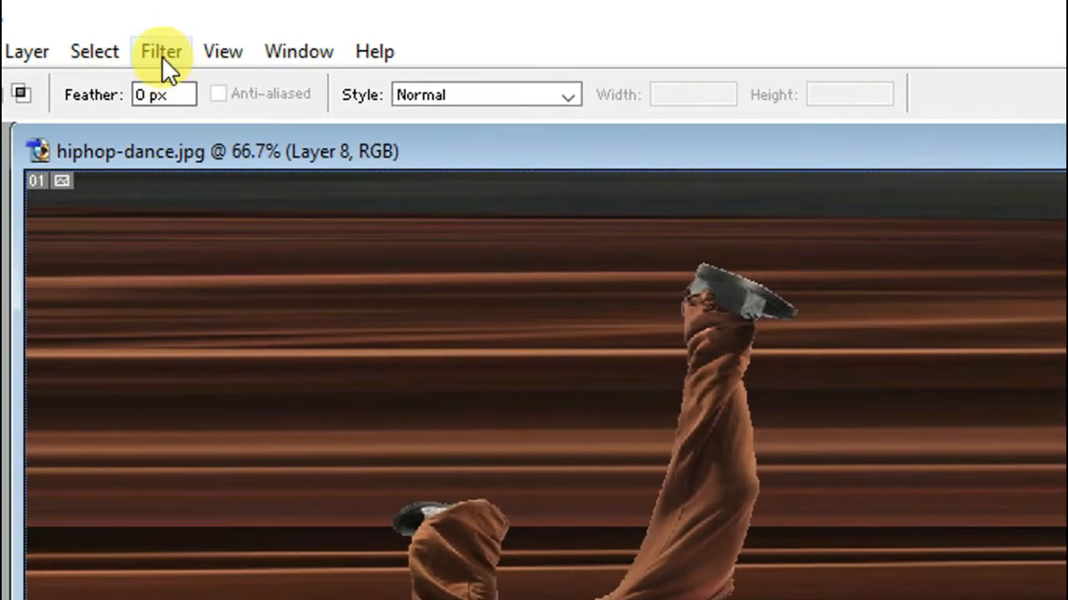
# Apply the Polar Coordinates distortion to Layer 8 using Rectangular to Polar, with the preview zoomed out to 16%.
pyautogui.click(174, 26)
pyautogui.moveTo(360, 180)
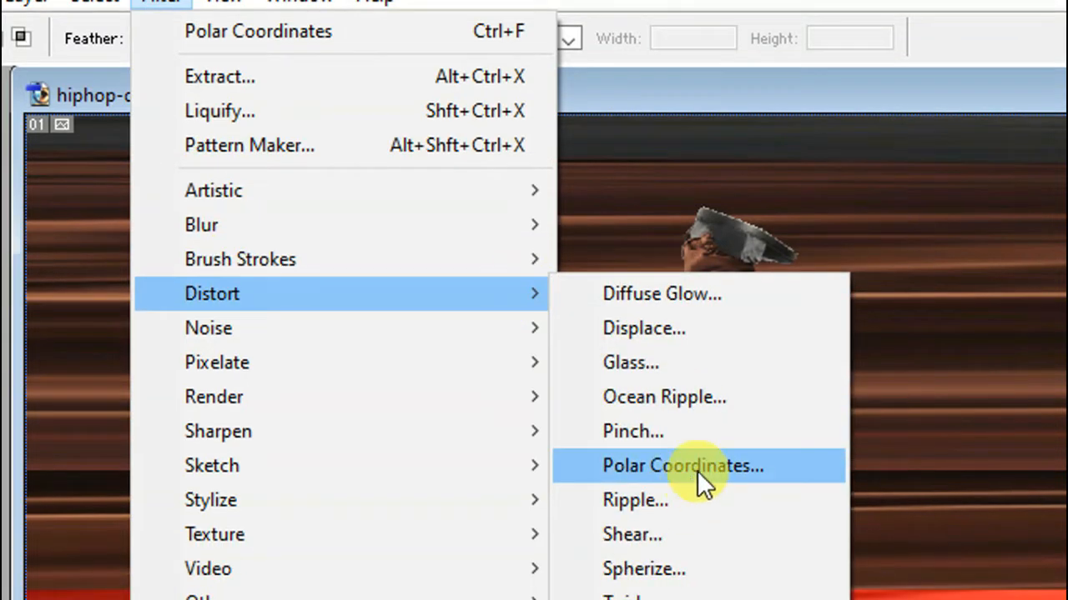
pyautogui.click(698, 526)
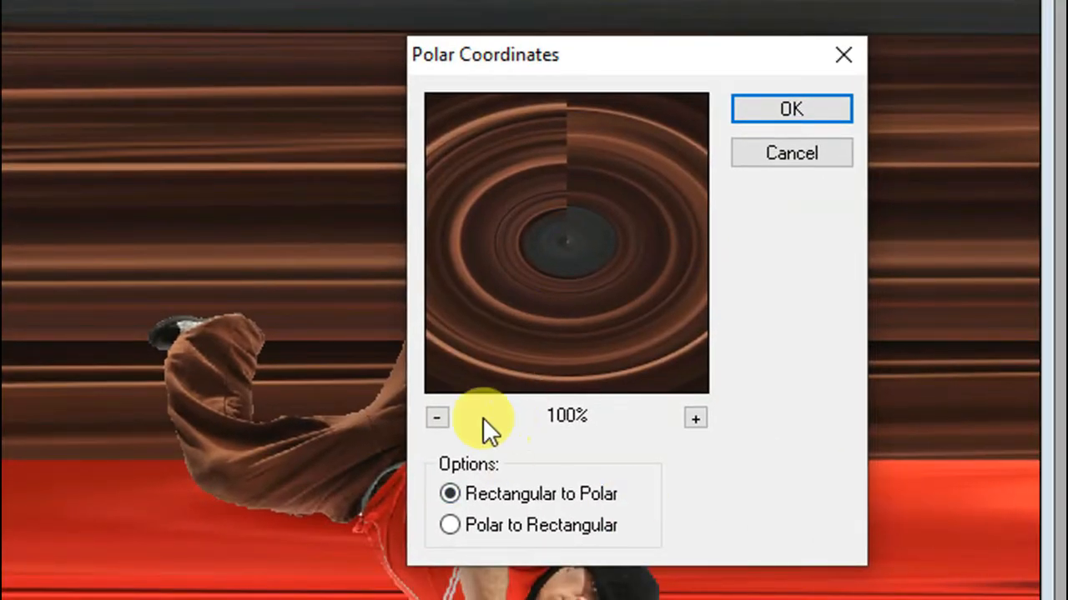
pyautogui.click(437, 417)
pyautogui.click(437, 417)
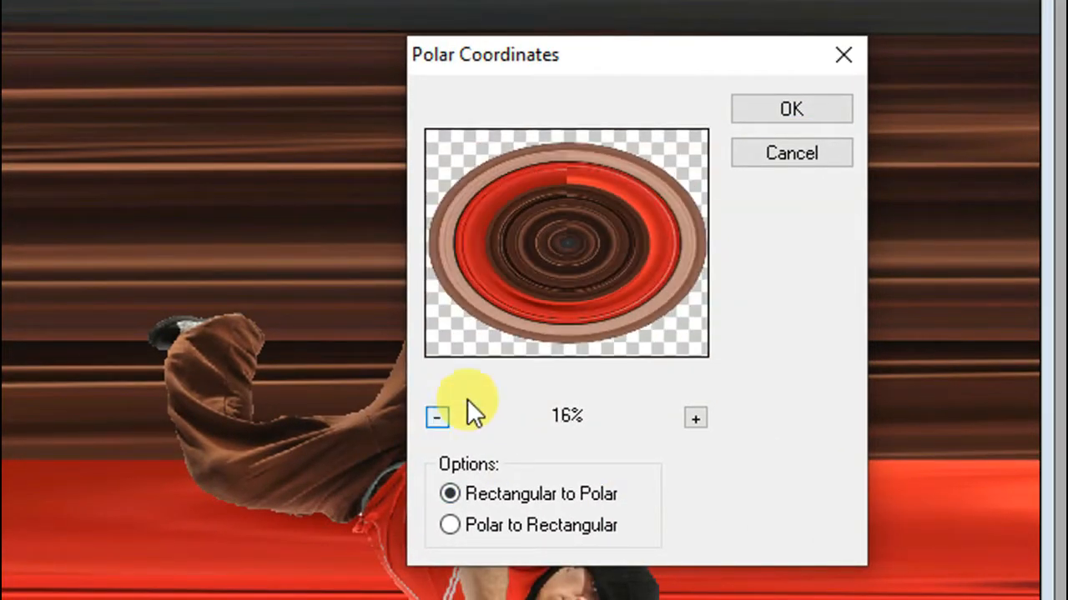
pyautogui.click(755, 109)
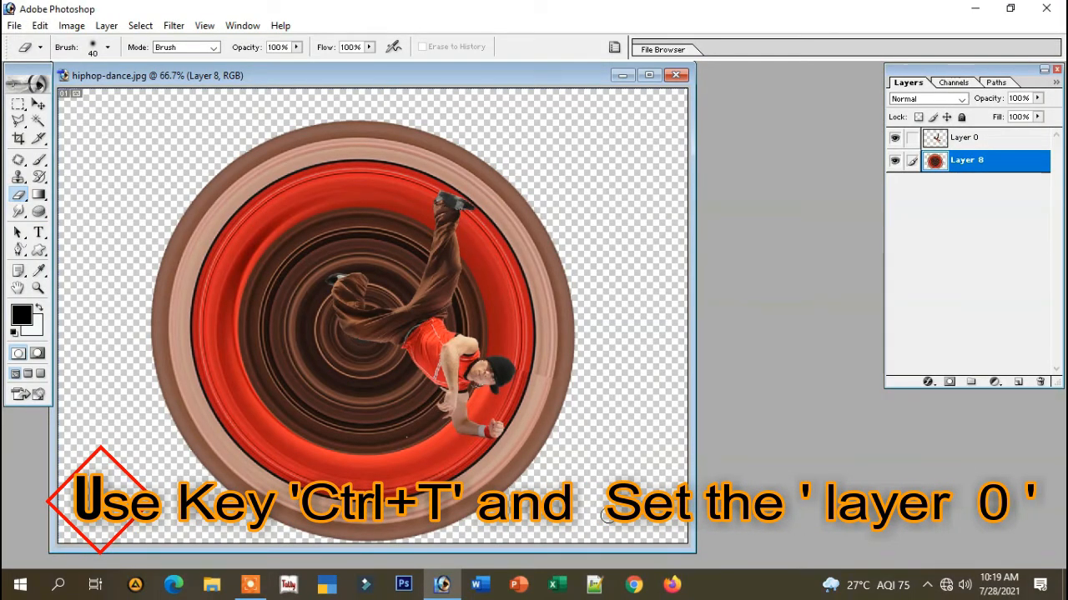
# Scale the disc on Layer 8 down to about 80.1% width and 79.4% height around its centre.
pyautogui.hotkey('ctrl', 't')
pyautogui.moveTo(565, 536); pyautogui.dragTo(534, 492)
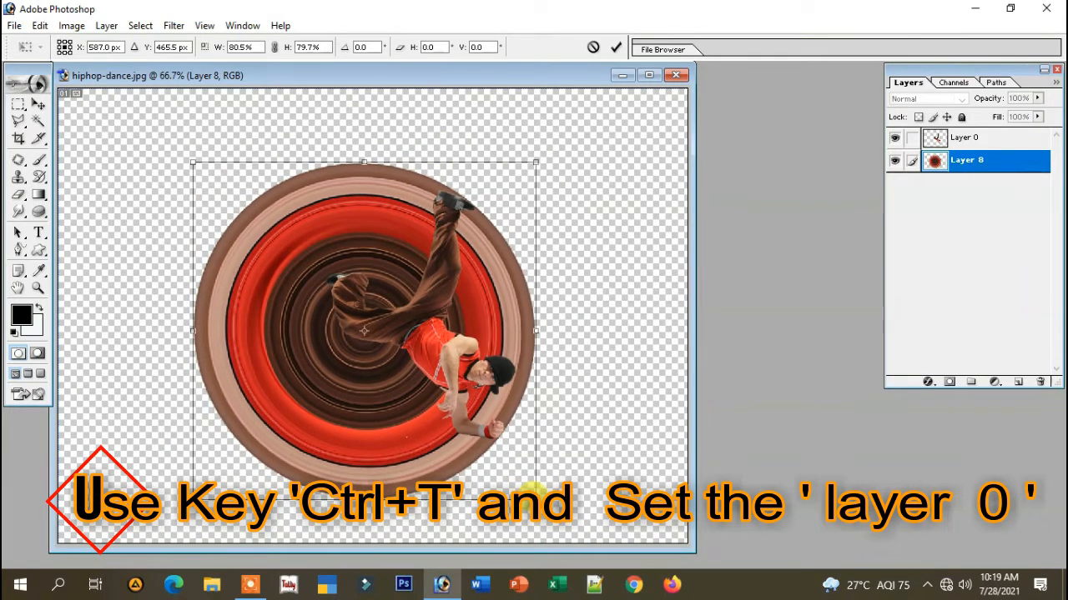
pyautogui.moveTo(367, 162); pyautogui.dragTo(370, 164)
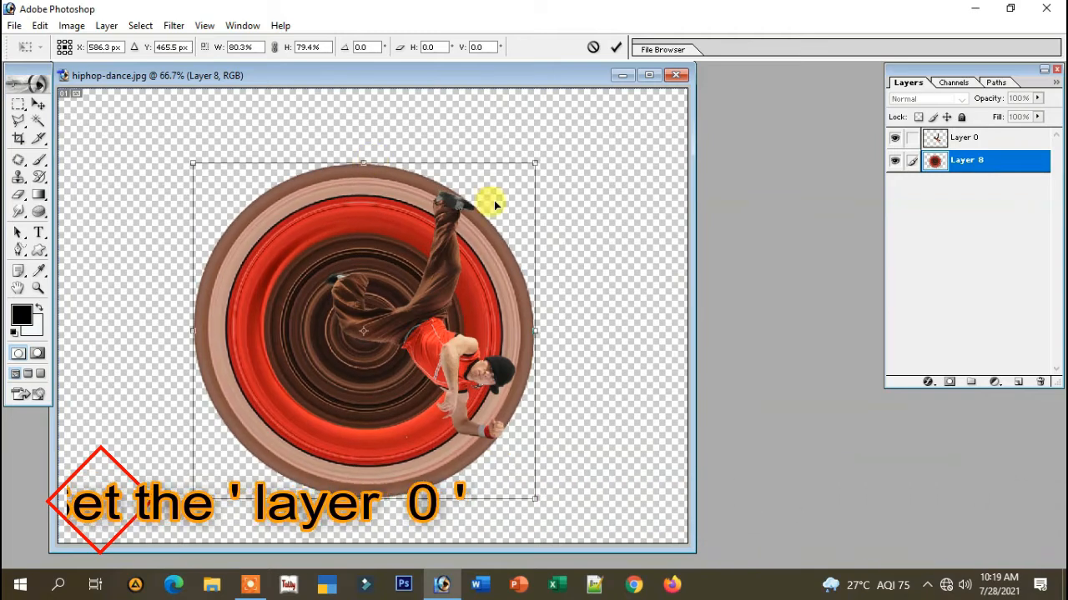
pyautogui.moveTo(191, 332); pyautogui.dragTo(192, 332)
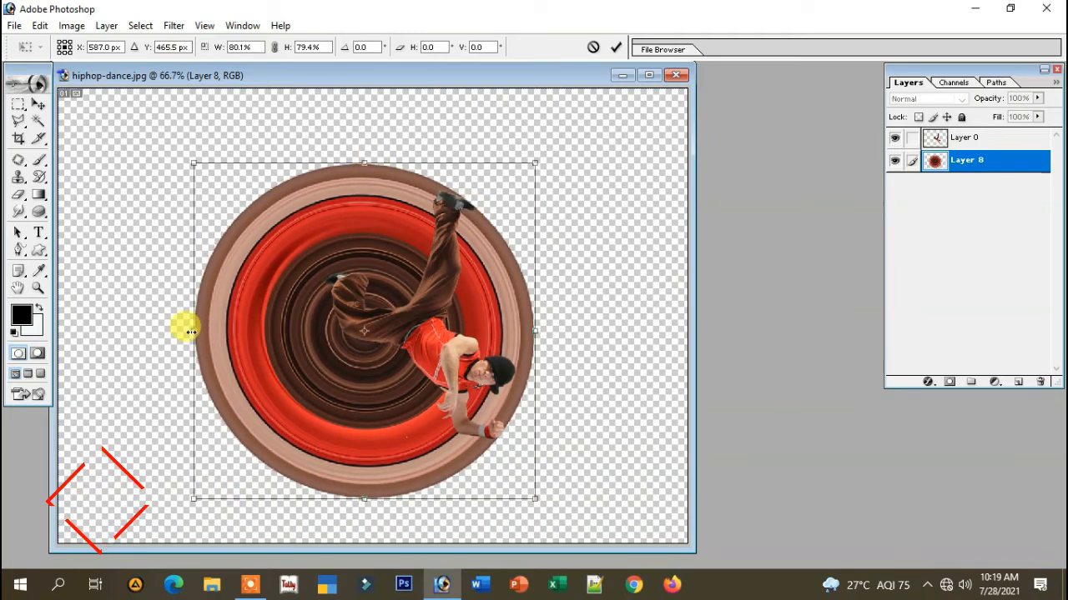
pyautogui.doubleClick(372, 302)
# Outline the part of the disc outside the dancer's raised leg, head and fist with the Polygonal Lasso and delete it from Layer 8.
pyautogui.press('e')
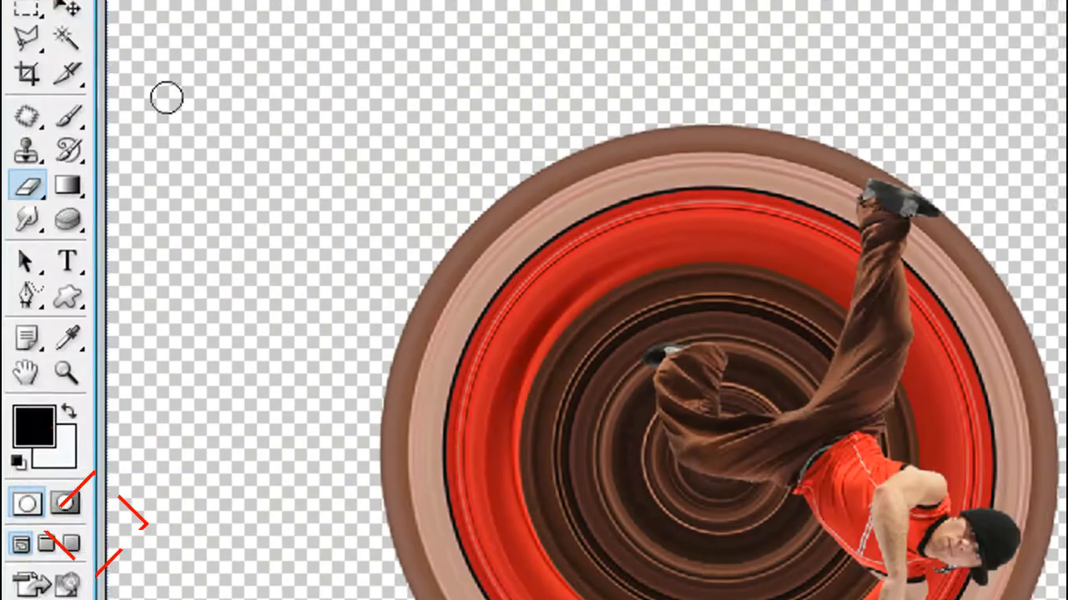
pyautogui.moveTo(18, 121); pyautogui.dragTo(73, 136)
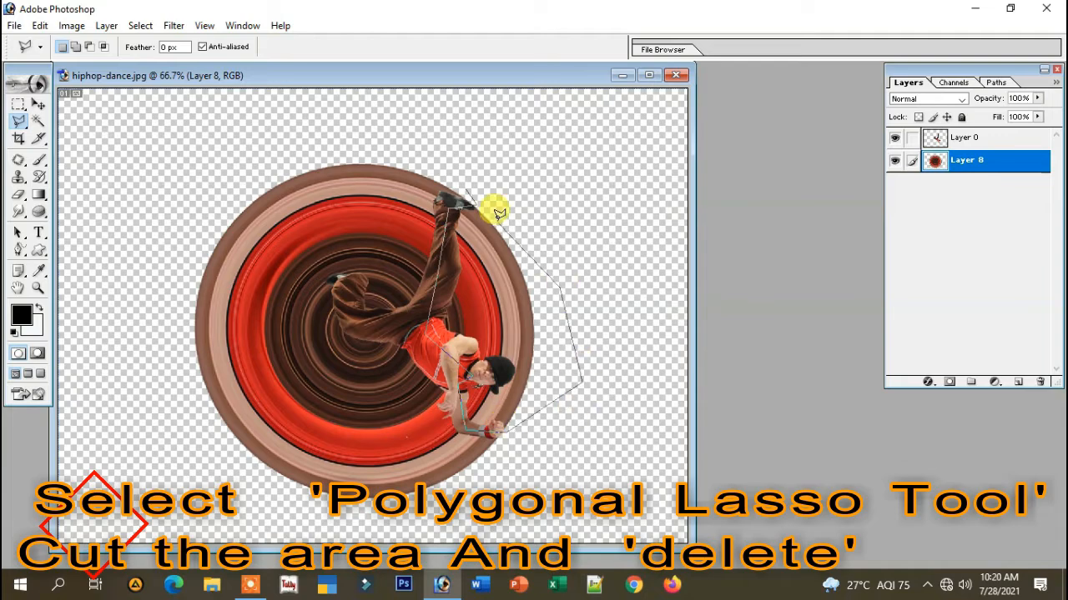
pyautogui.click(469, 193)
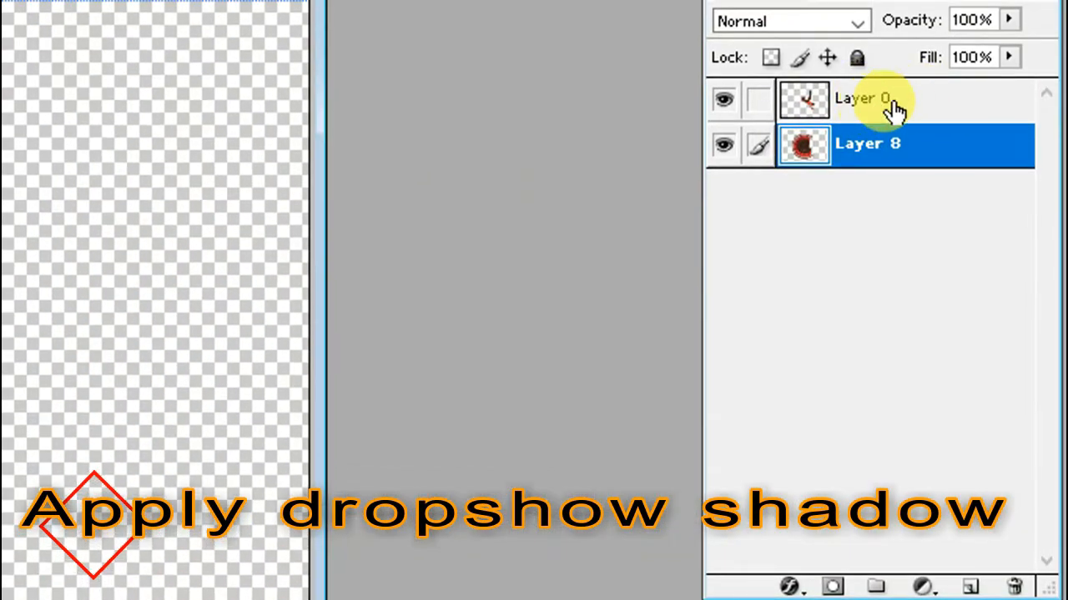
# Add a drop shadow to Layer 0 with 50% opacity, an angle of about 60°, 30 px distance and 40 px size.
pyautogui.click(894, 111)
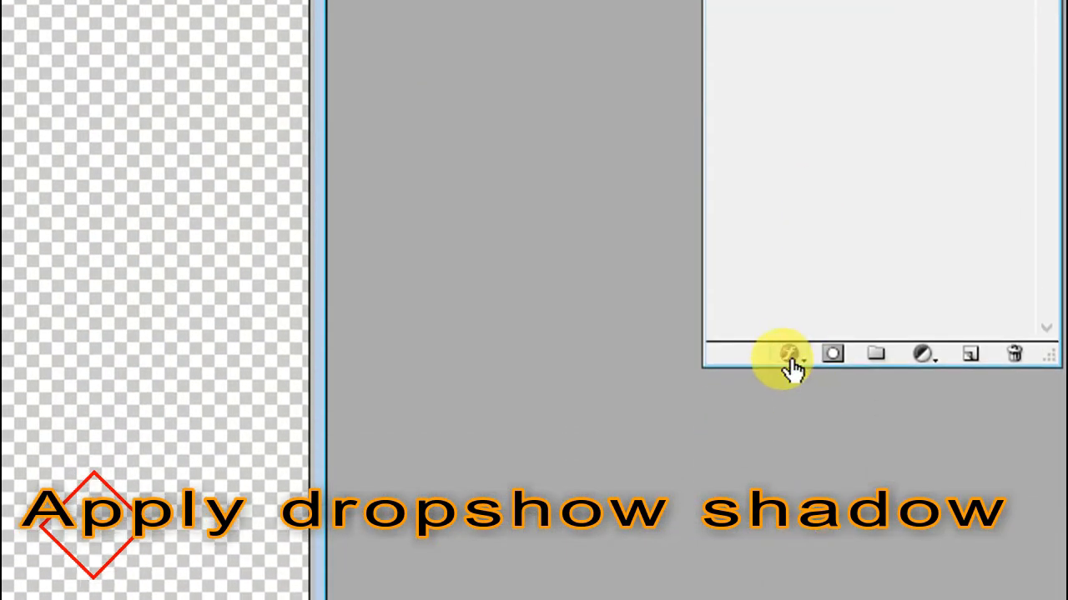
pyautogui.click(788, 354)
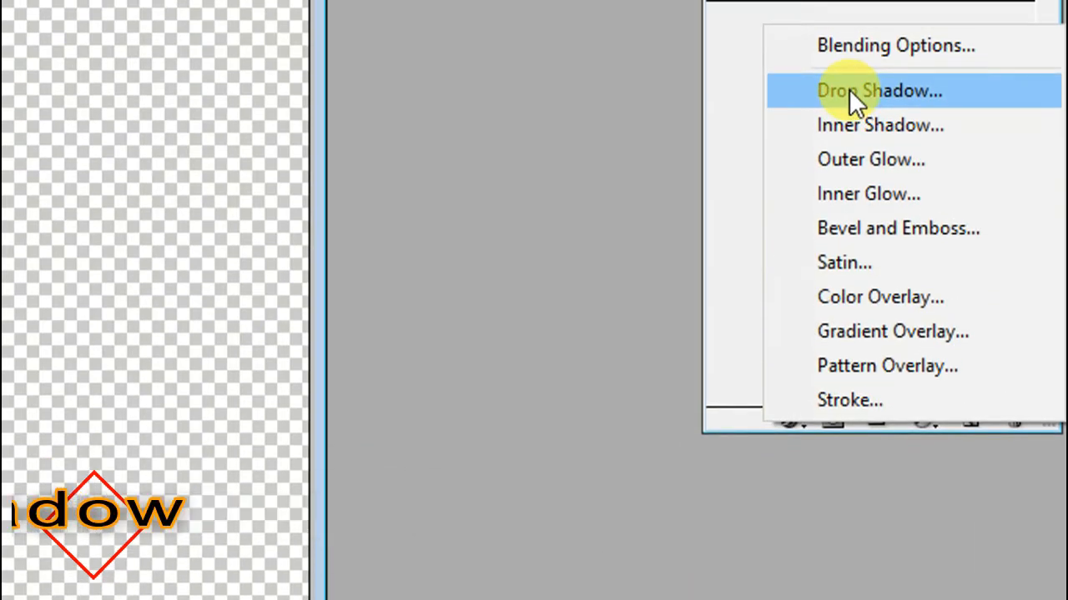
pyautogui.click(849, 89)
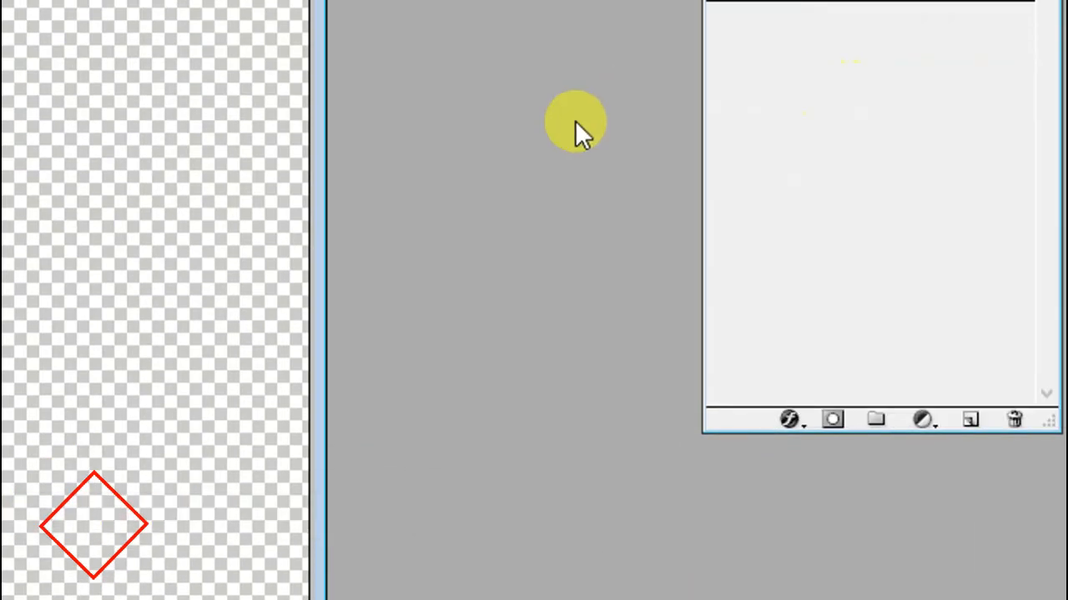
pyautogui.write('50')
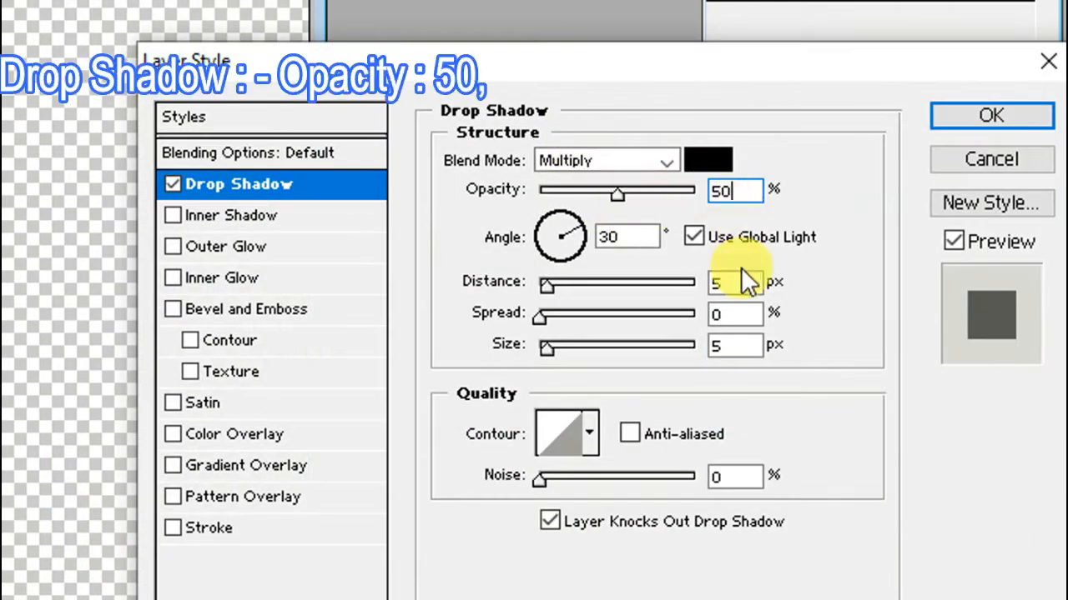
pyautogui.doubleClick(709, 282)
pyautogui.write('30')
pyautogui.doubleClick(707, 349)
pyautogui.write('40')
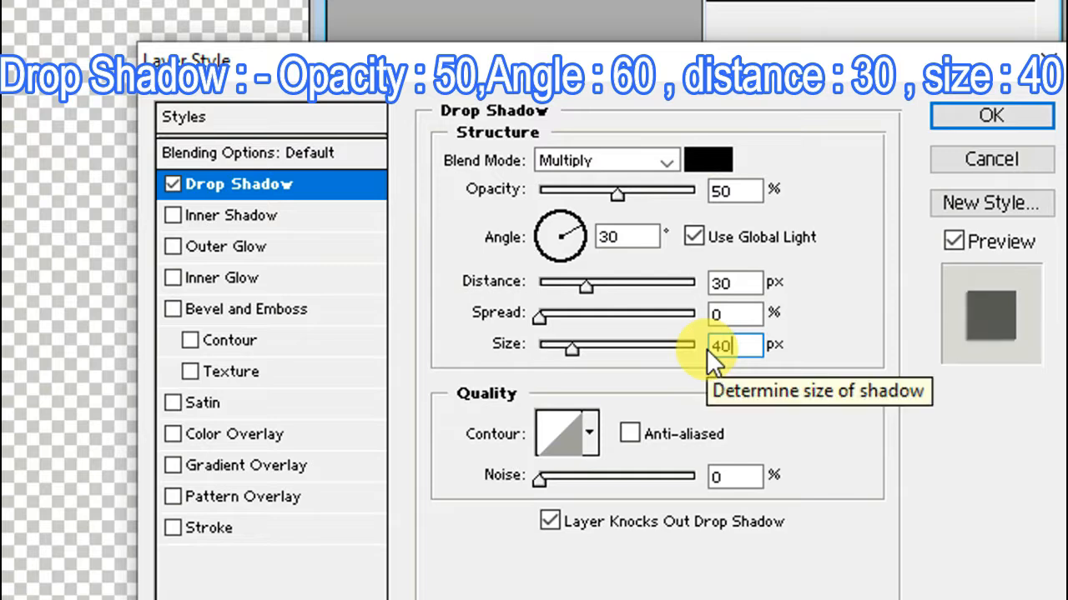
pyautogui.moveTo(578, 236); pyautogui.dragTo(571, 226)
pyautogui.click(569, 221)
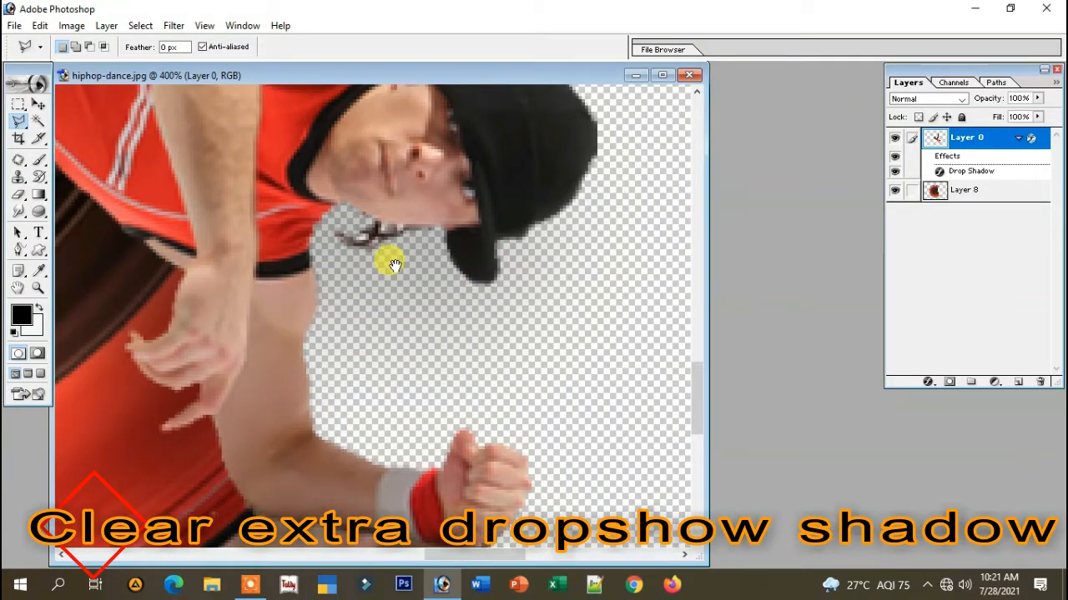
# Convert Layer 0's drop shadow effect into a separate layer.
pyautogui.moveTo(394, 265); pyautogui.dragTo(406, 131)
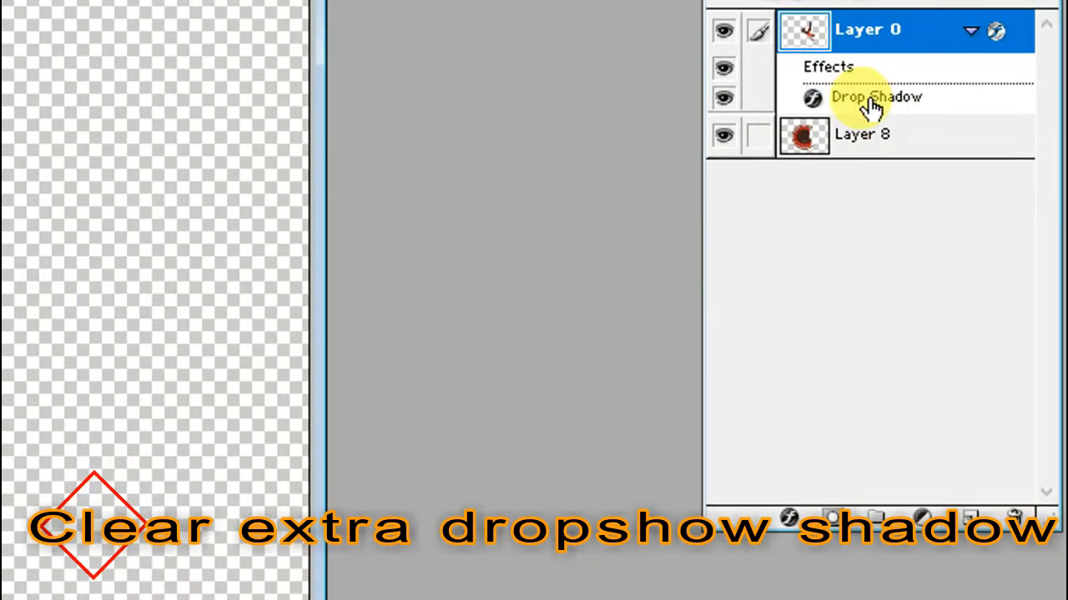
pyautogui.rightClick(891, 108)
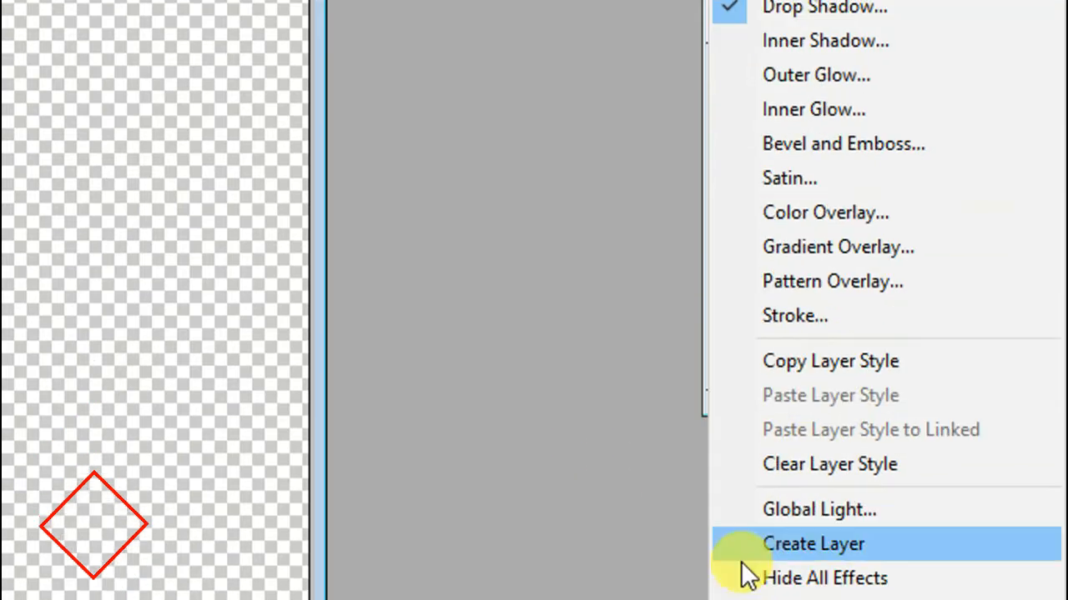
pyautogui.click(814, 390)
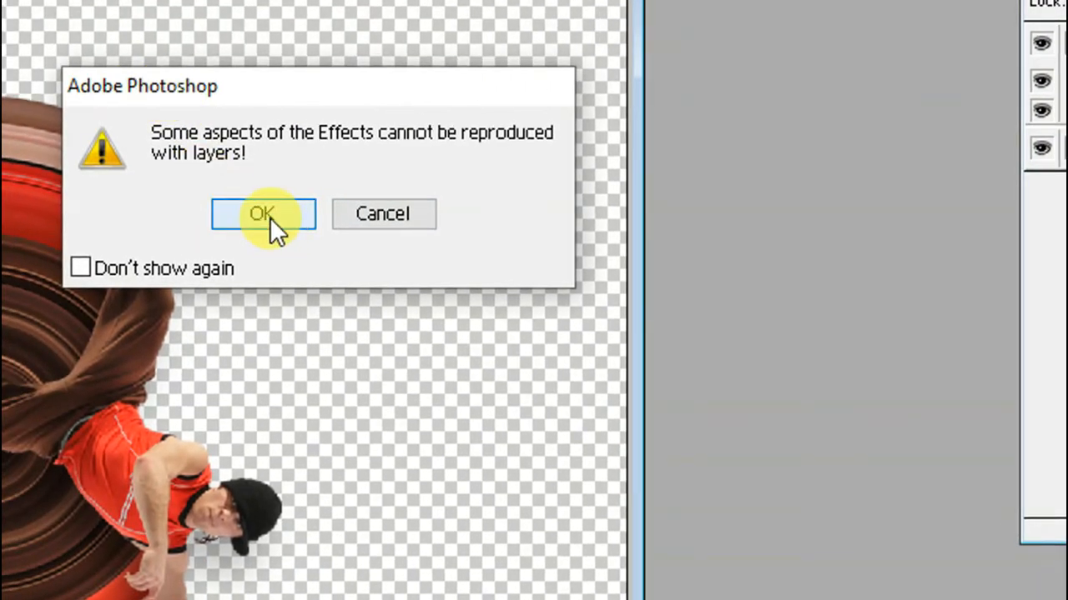
pyautogui.click(270, 217)
# Add a layer mask to Layer 0's Drop Shadow layer and make the layer's image active for editing.
pyautogui.click(934, 98)
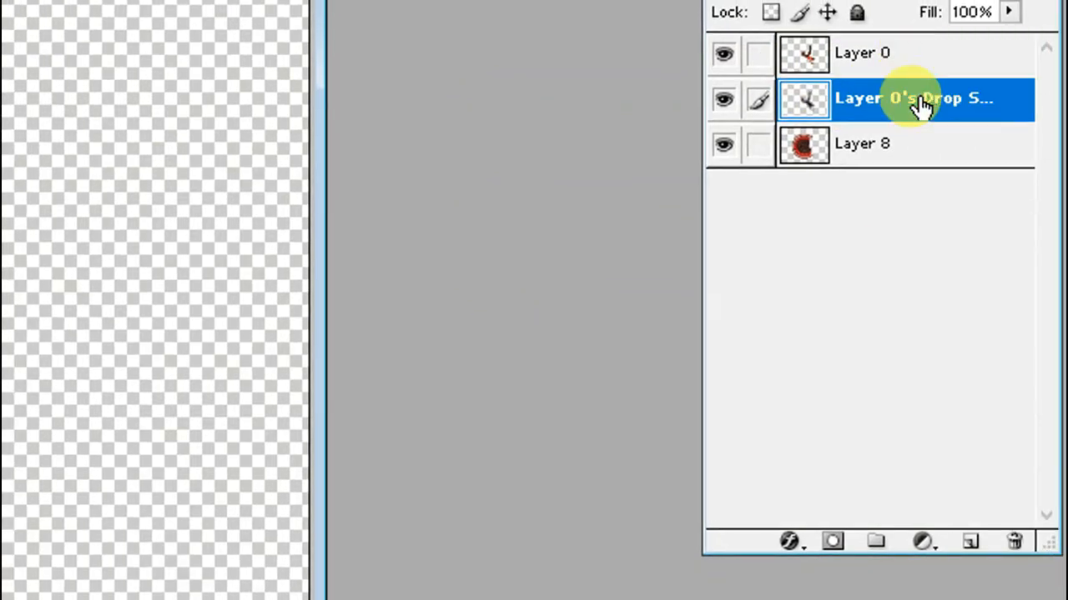
pyautogui.hotkey('shift', '5')
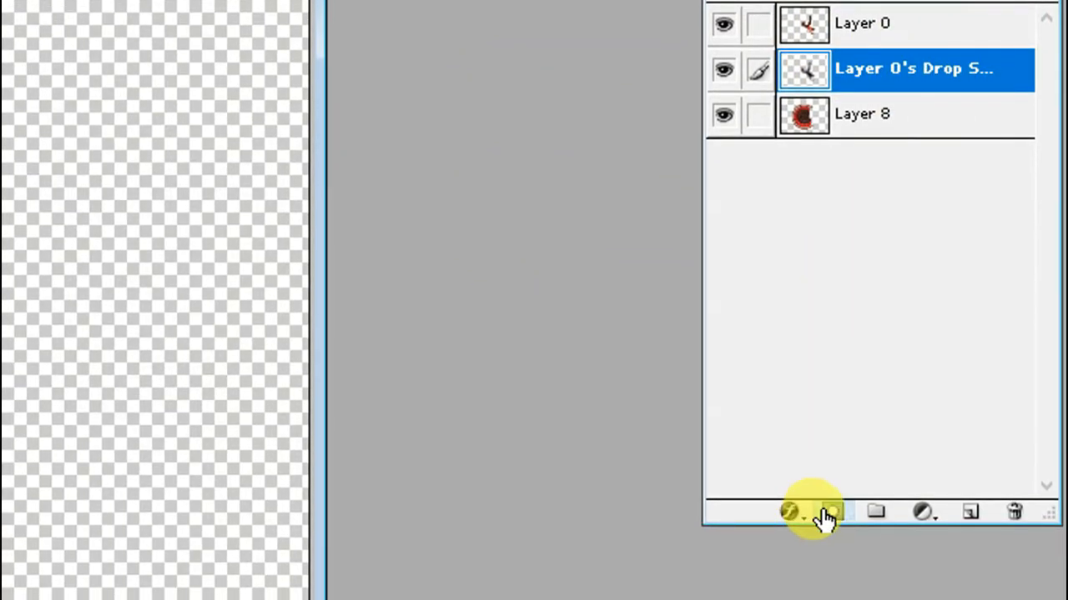
pyautogui.click(832, 541)
pyautogui.click(804, 81)
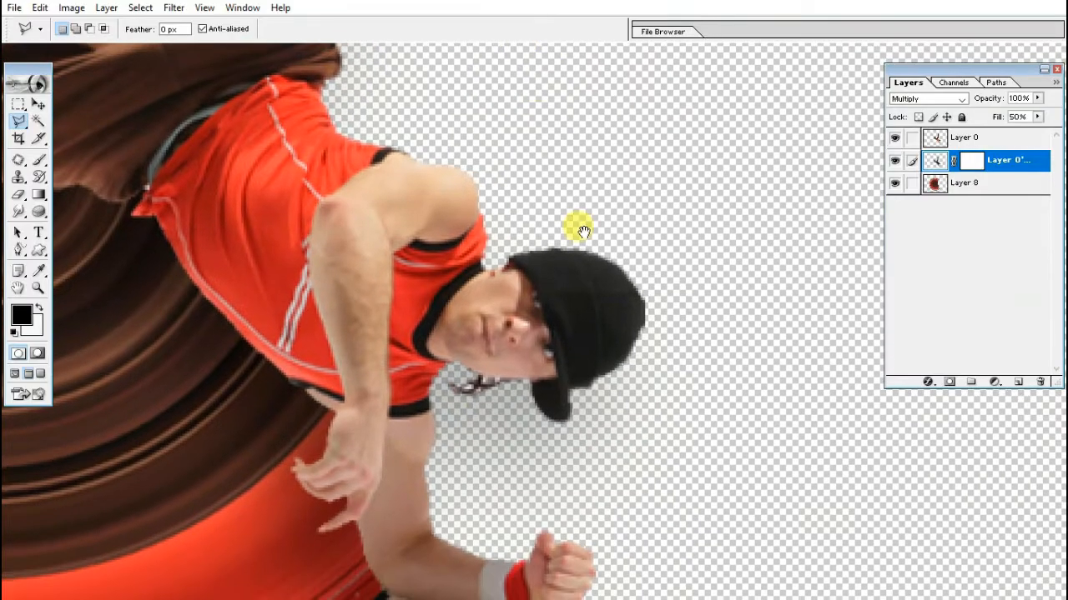
# Erase the excess drop shadow on the transparent area beside the dancer's head, arm, torso and raised leg.
pyautogui.moveTo(590, 386)
pyautogui.mouseDown()
pyautogui.moveTo(605, 247)
pyautogui.moveTo(556, 280)
pyautogui.mouseUp()
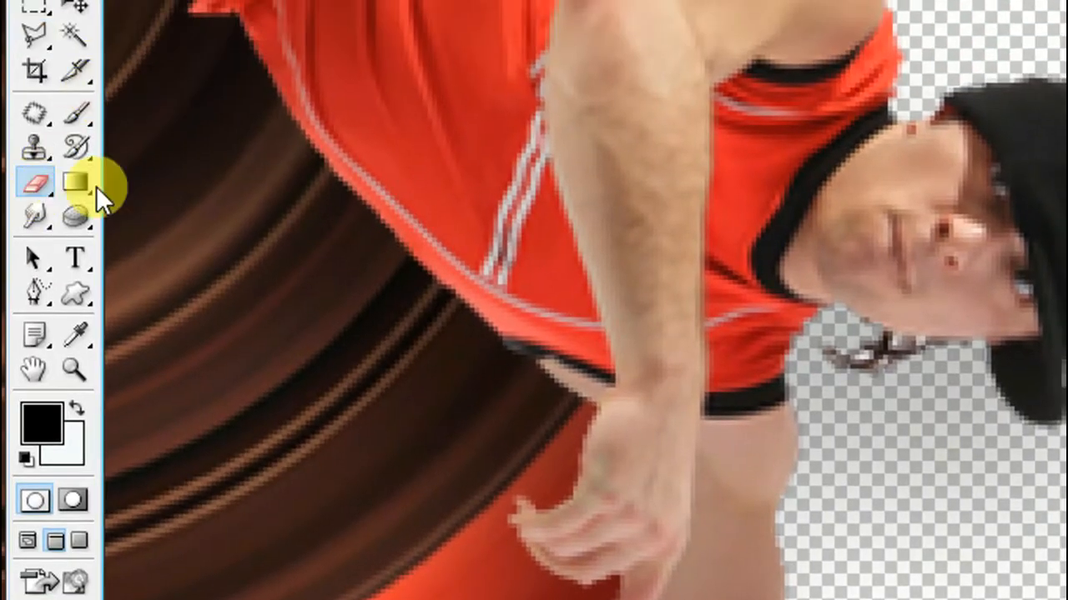
pyautogui.click(37, 183)
pyautogui.click(164, 184)
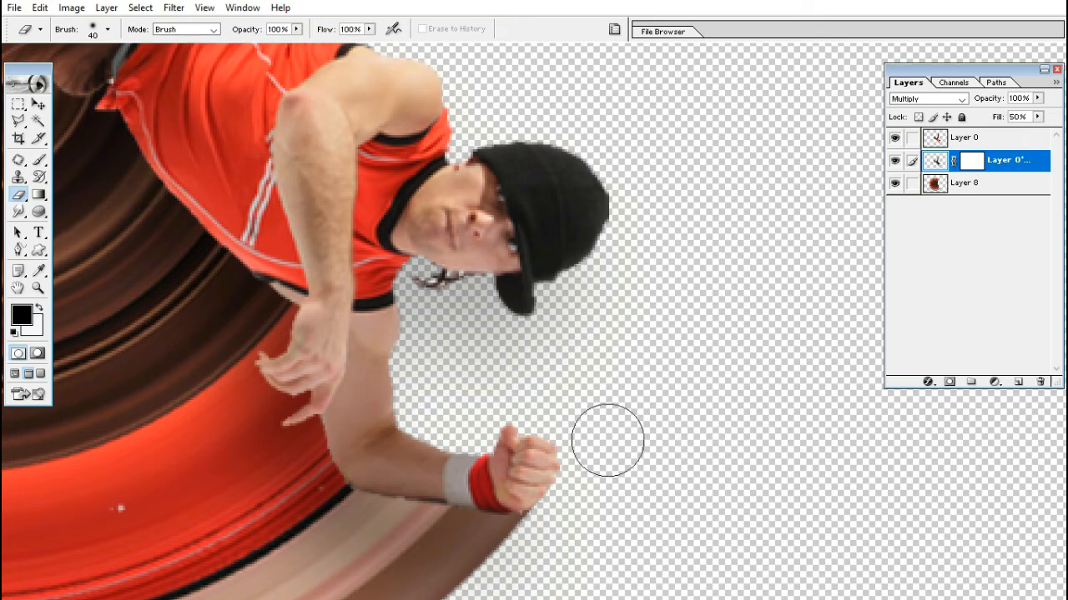
pyautogui.moveTo(527, 376)
pyautogui.mouseDown()
pyautogui.moveTo(487, 315)
pyautogui.moveTo(424, 279)
pyautogui.moveTo(421, 379)
pyautogui.mouseUp()
pyautogui.moveTo(525, 437); pyautogui.dragTo(617, 253)
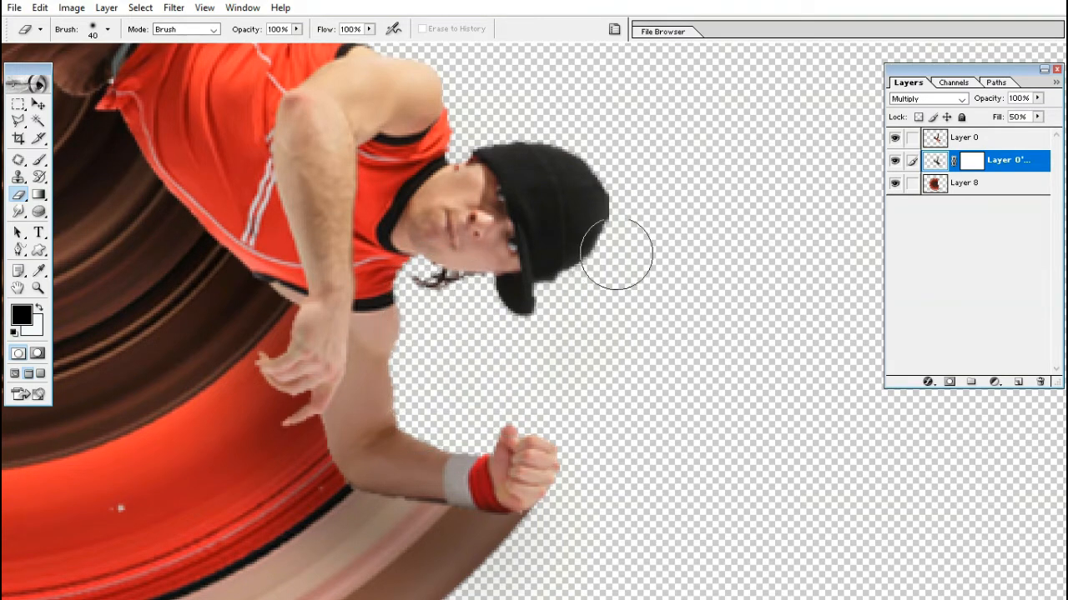
pyautogui.moveTo(457, 141); pyautogui.dragTo(643, 442)
pyautogui.moveTo(477, 142); pyautogui.dragTo(517, 470)
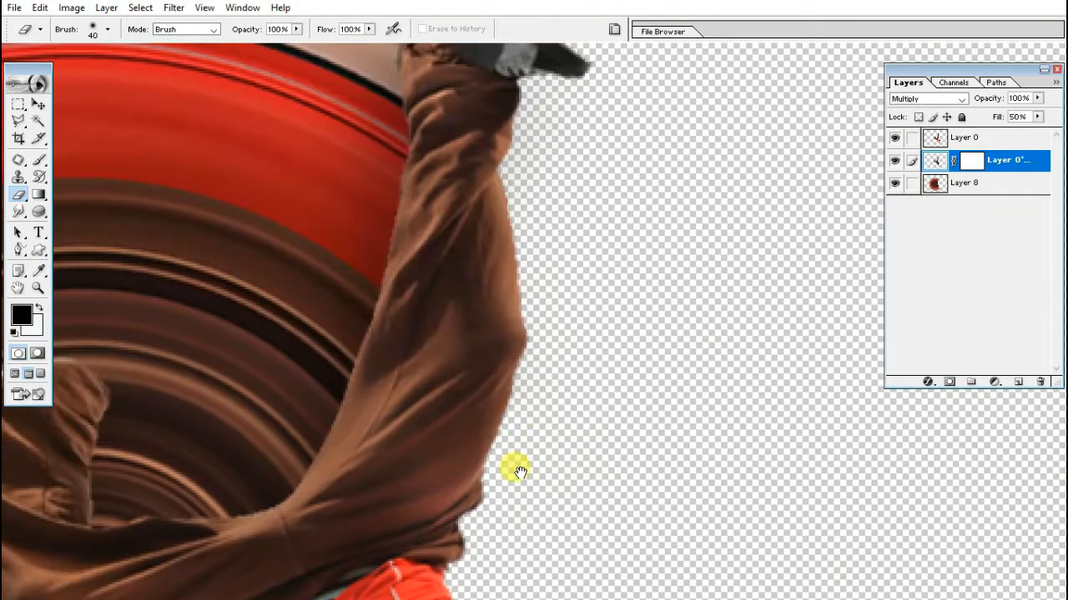
pyautogui.moveTo(515, 203); pyautogui.dragTo(548, 375)
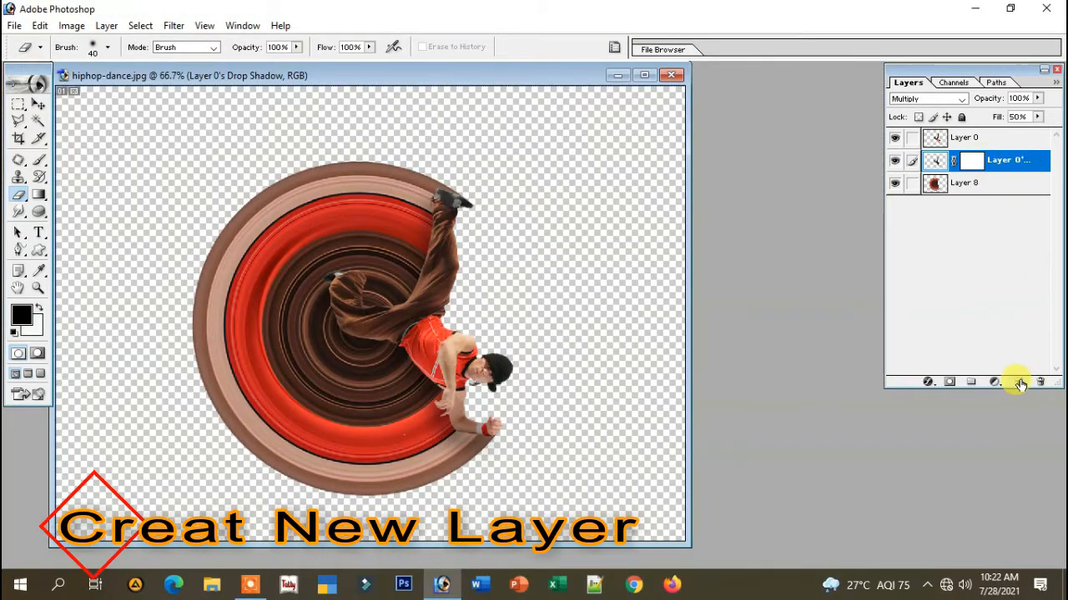
# Create a new layer, place it beneath Layer 8 and fill it with the white background colour.
pyautogui.click(974, 186)
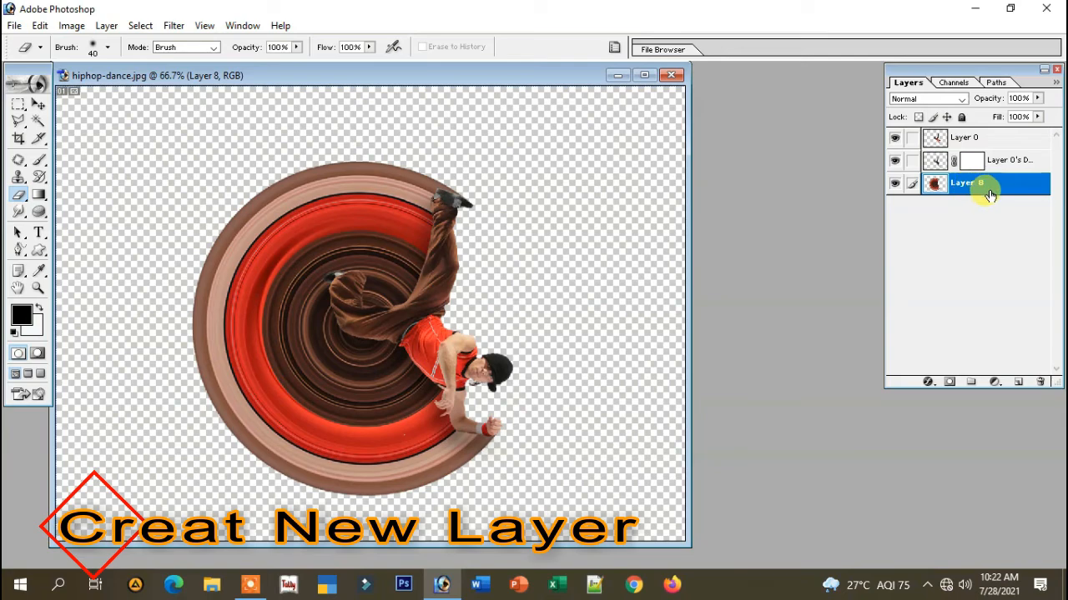
pyautogui.click(1018, 382)
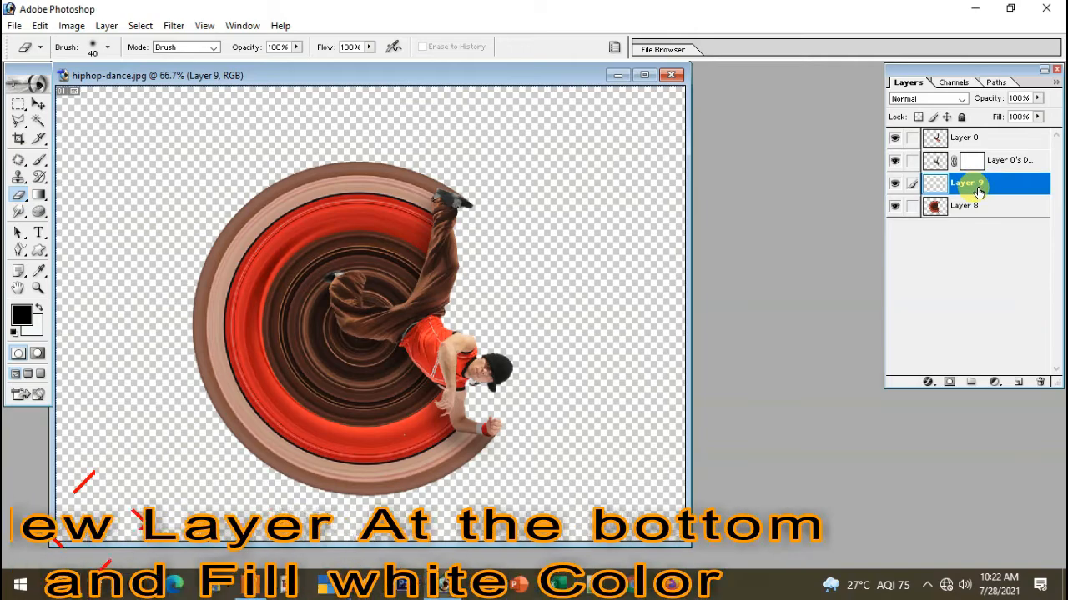
pyautogui.moveTo(978, 189); pyautogui.dragTo(974, 239)
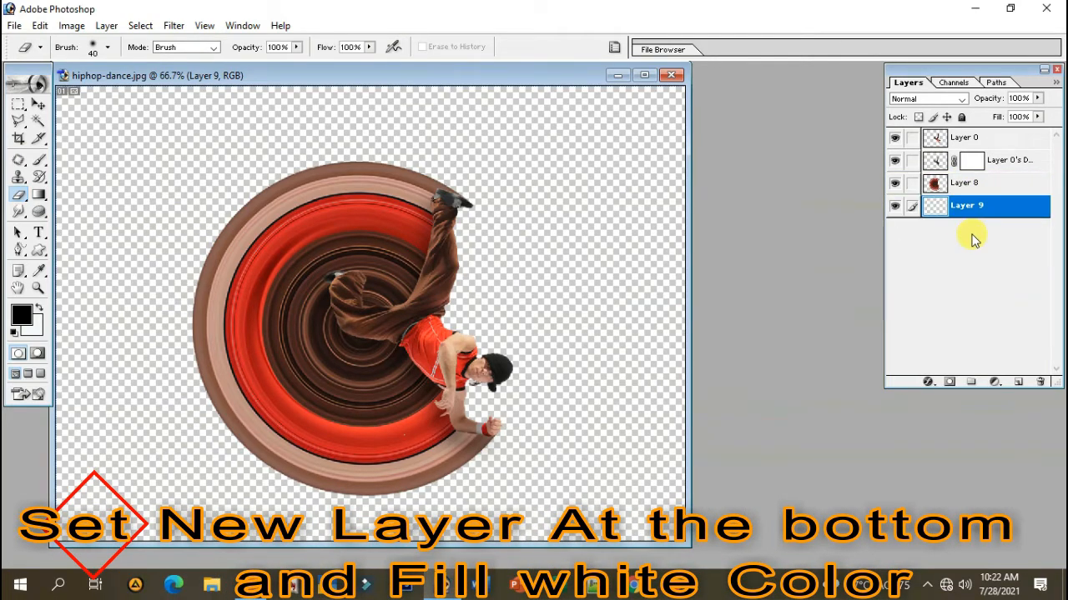
pyautogui.hotkey('ctrl', 'BackSpace')
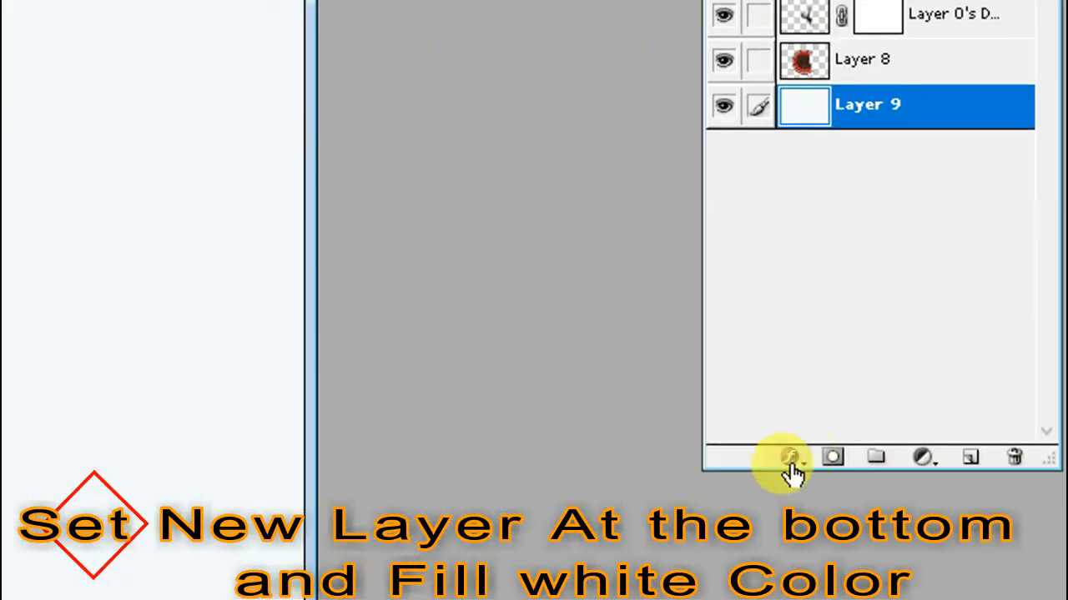
# Add a Gradient Overlay to Layer 9 and recolour the gradient's black stop to light pink (RGB 254, 227, 227), keeping the other stop white.
pyautogui.click(927, 381)
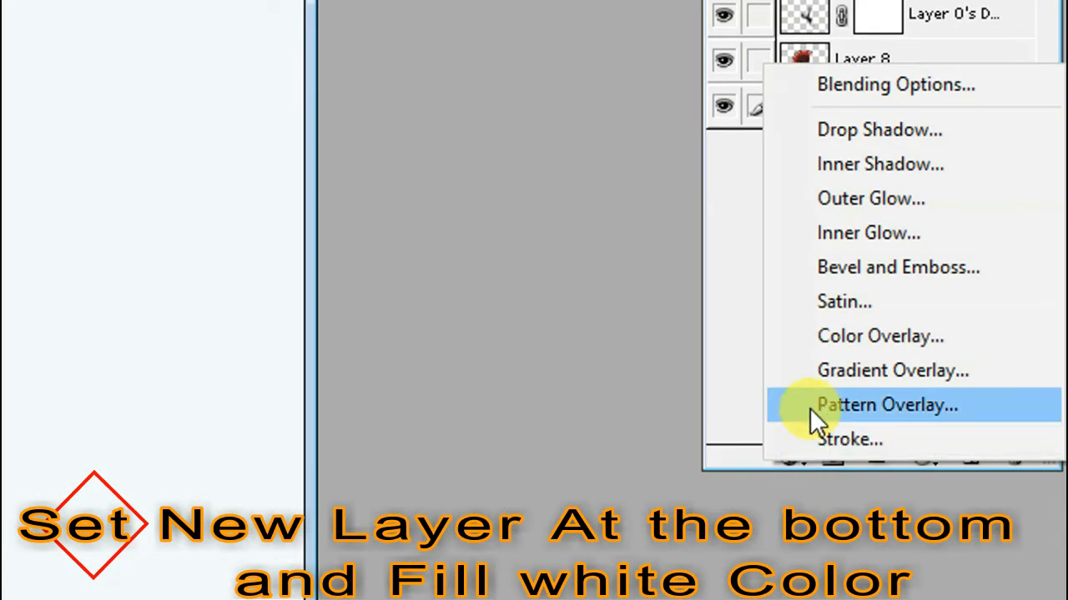
pyautogui.click(813, 377)
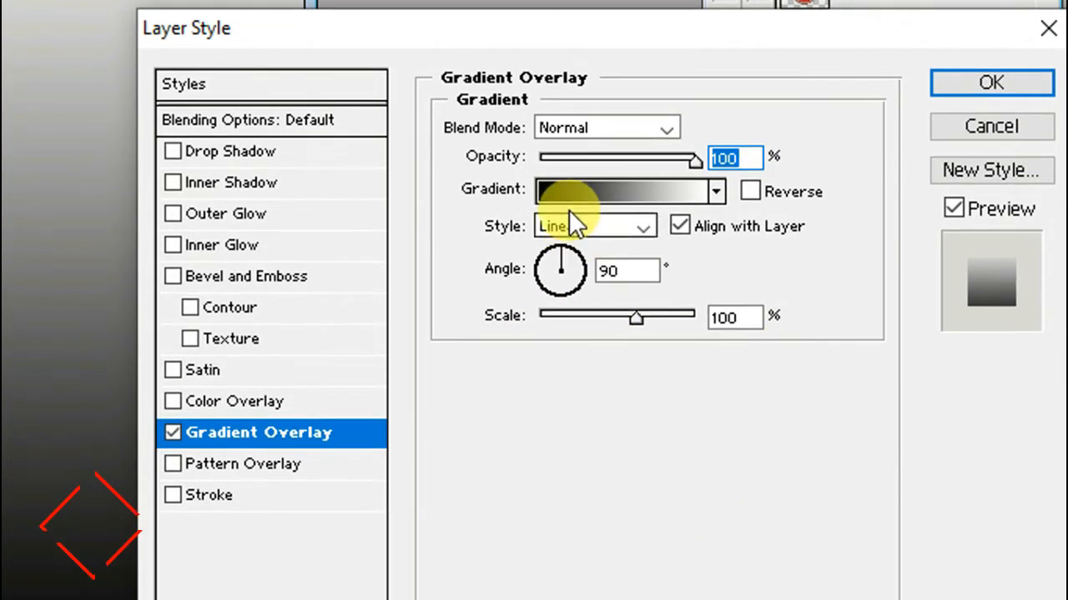
pyautogui.click(569, 262)
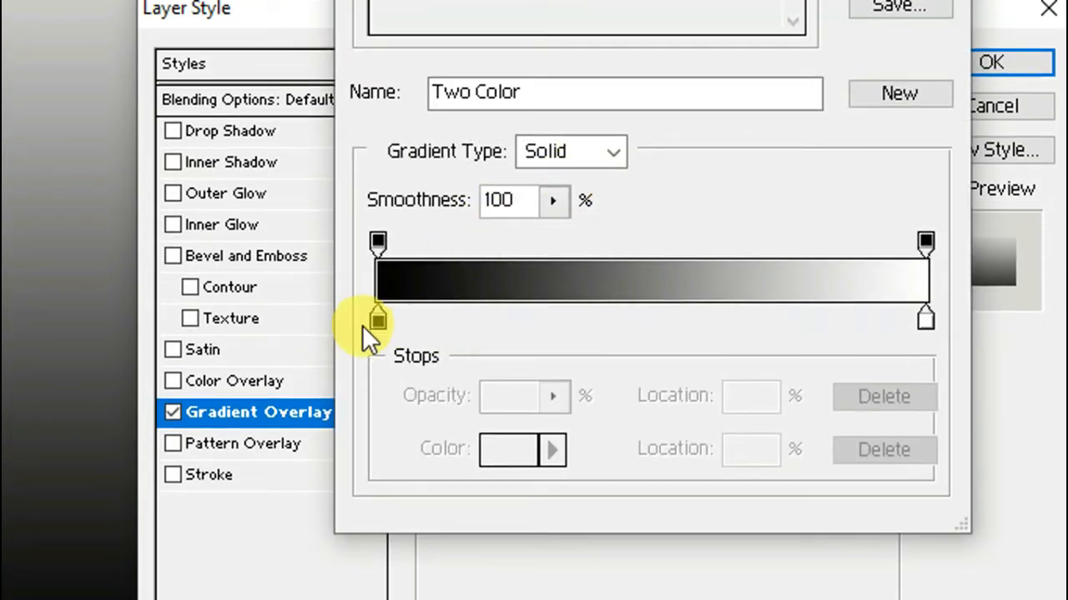
pyautogui.click(378, 320)
pyautogui.click(497, 447)
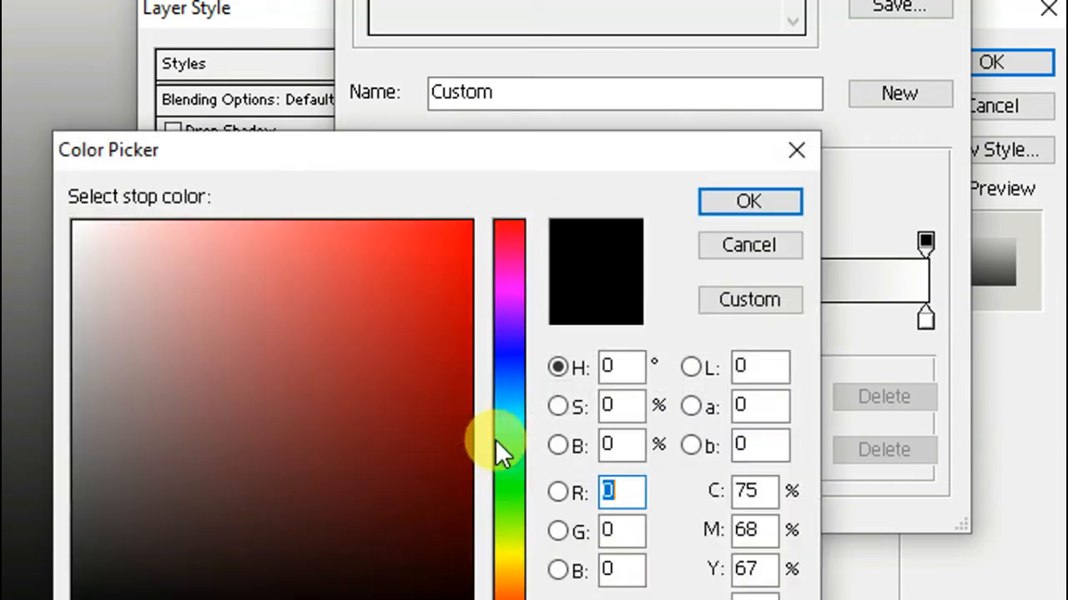
pyautogui.moveTo(279, 279)
pyautogui.mouseDown()
pyautogui.moveTo(215, 267)
pyautogui.moveTo(132, 227)
pyautogui.moveTo(178, 231)
pyautogui.moveTo(150, 220)
pyautogui.mouseUp()
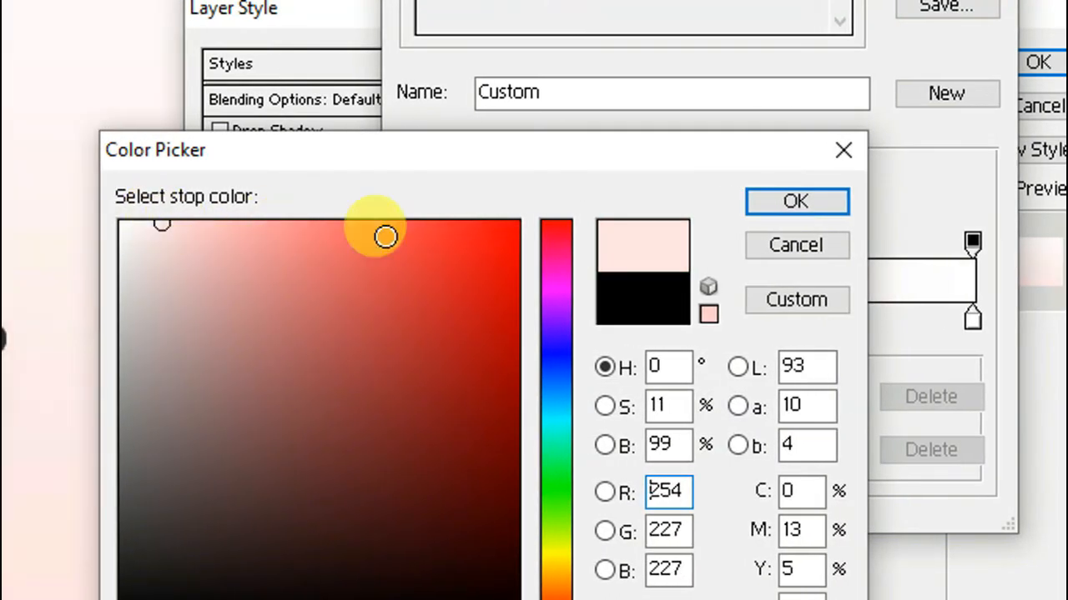
pyautogui.click(750, 202)
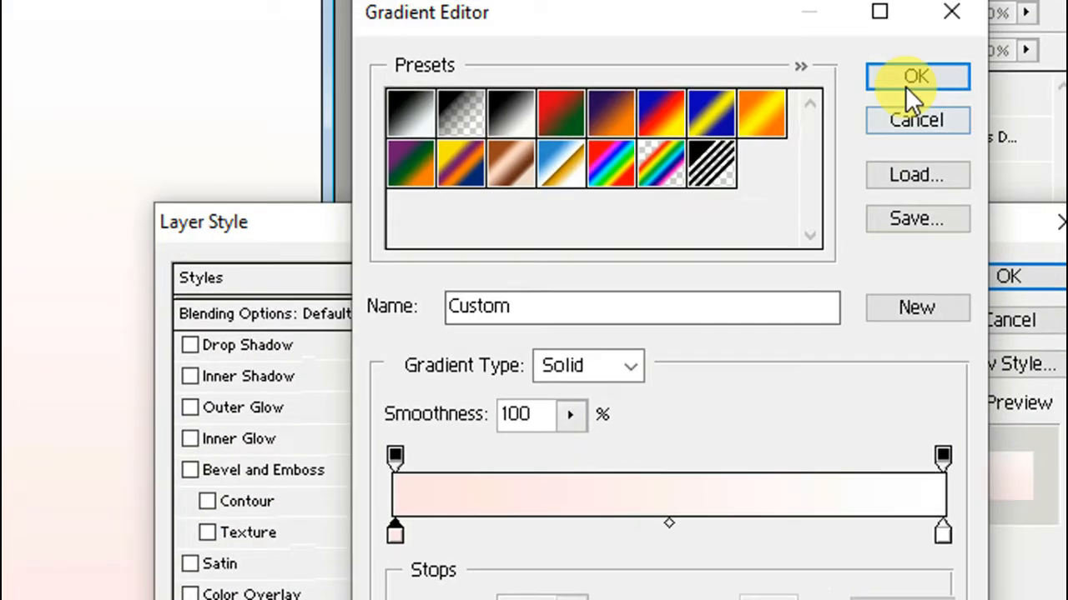
pyautogui.click(908, 87)
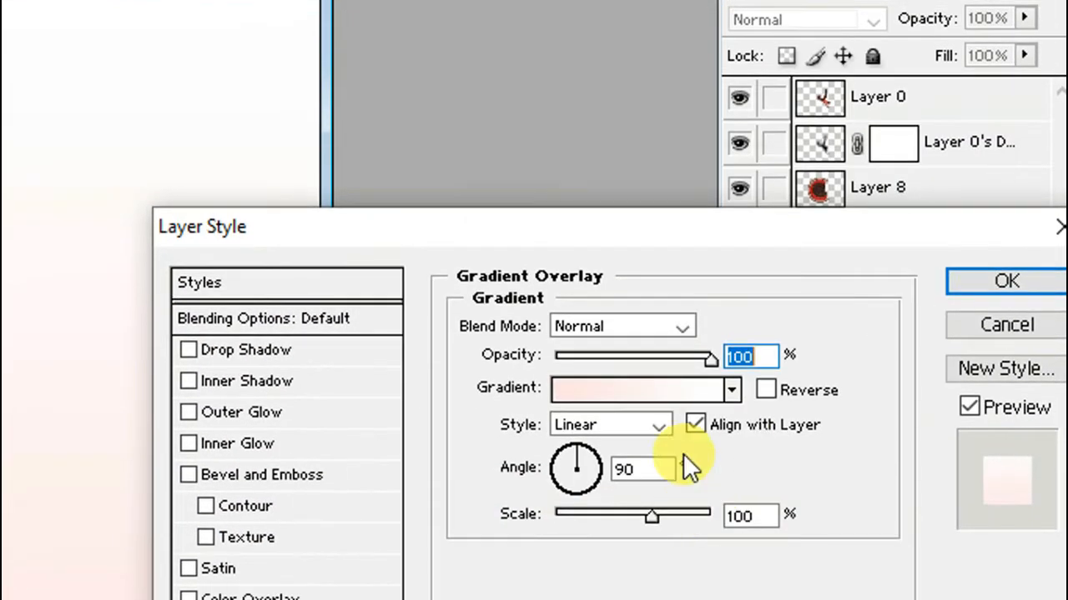
# Set the gradient overlay's style to Reflected, reverse its direction and apply the layer style.
pyautogui.click(608, 424)
pyautogui.click(609, 505)
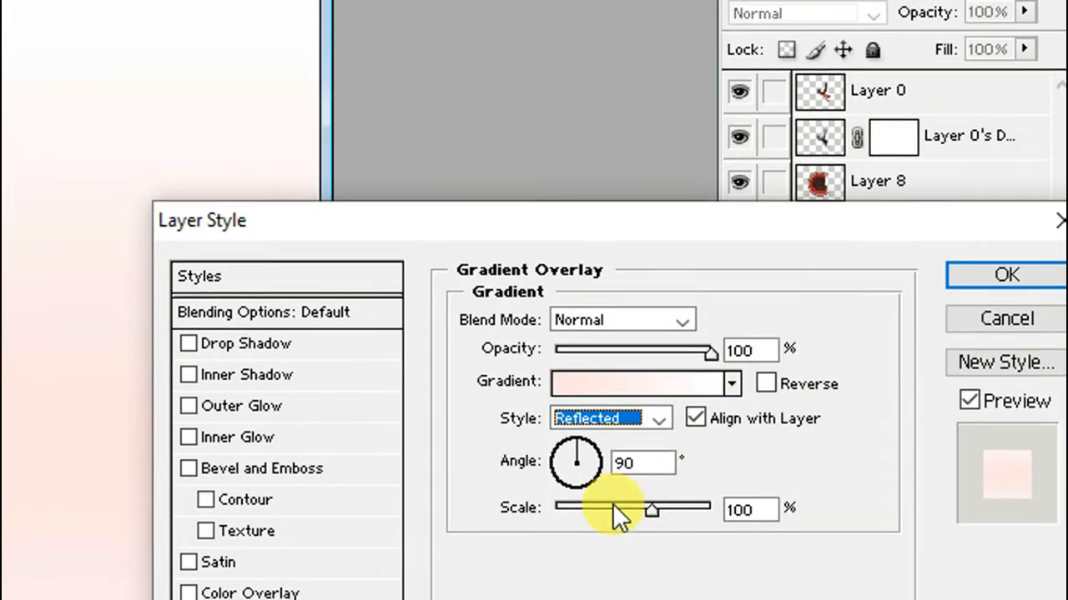
pyautogui.click(766, 386)
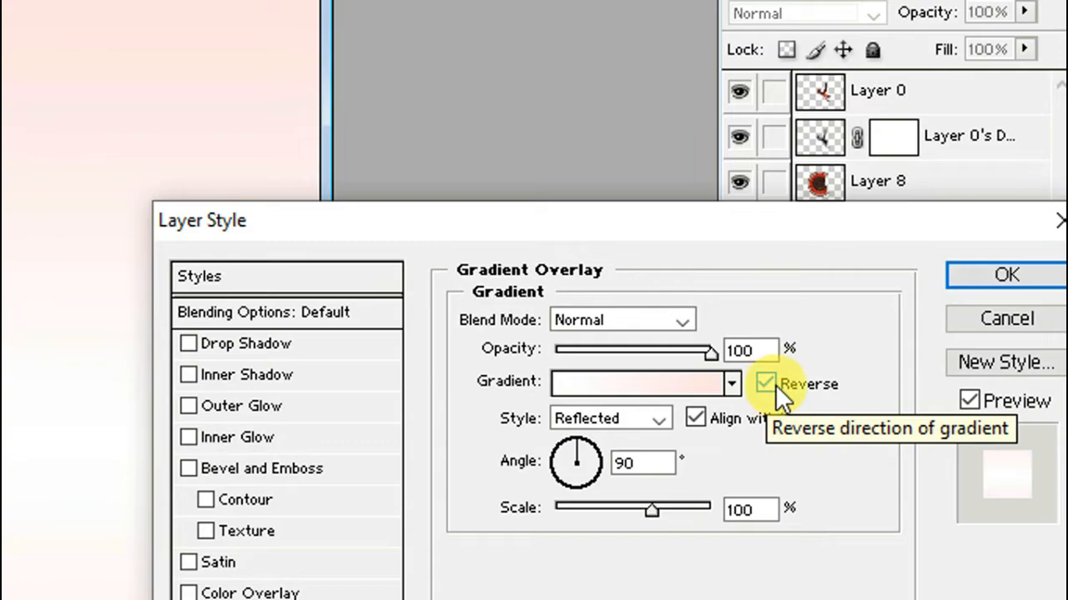
pyautogui.click(1006, 275)
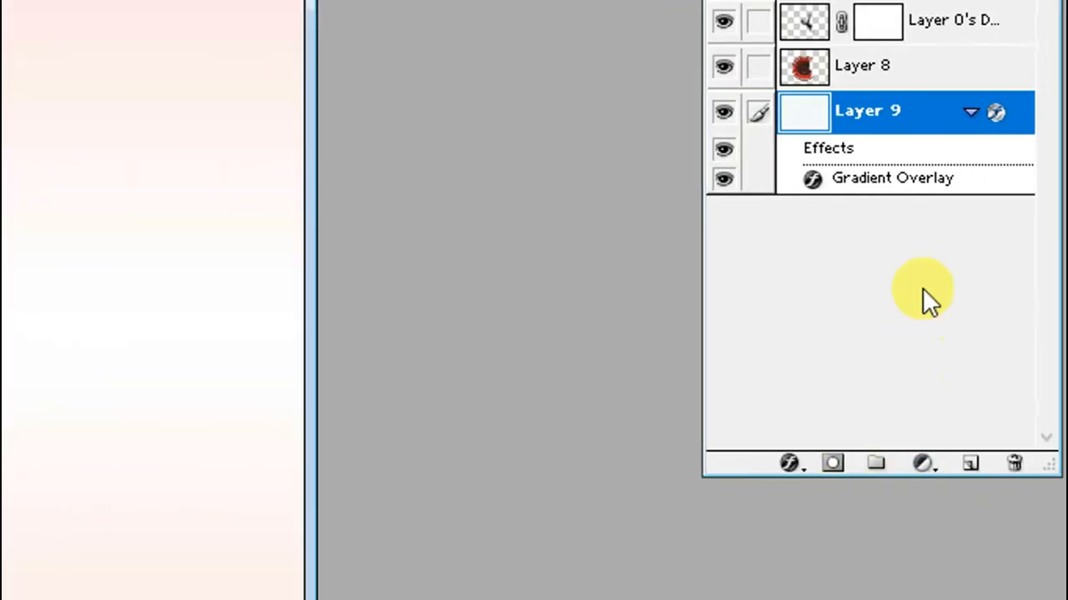
# Create a new layer above Layer 9 and paint a single black dab below the circle with a soft 100 px brush.
pyautogui.click(972, 465)
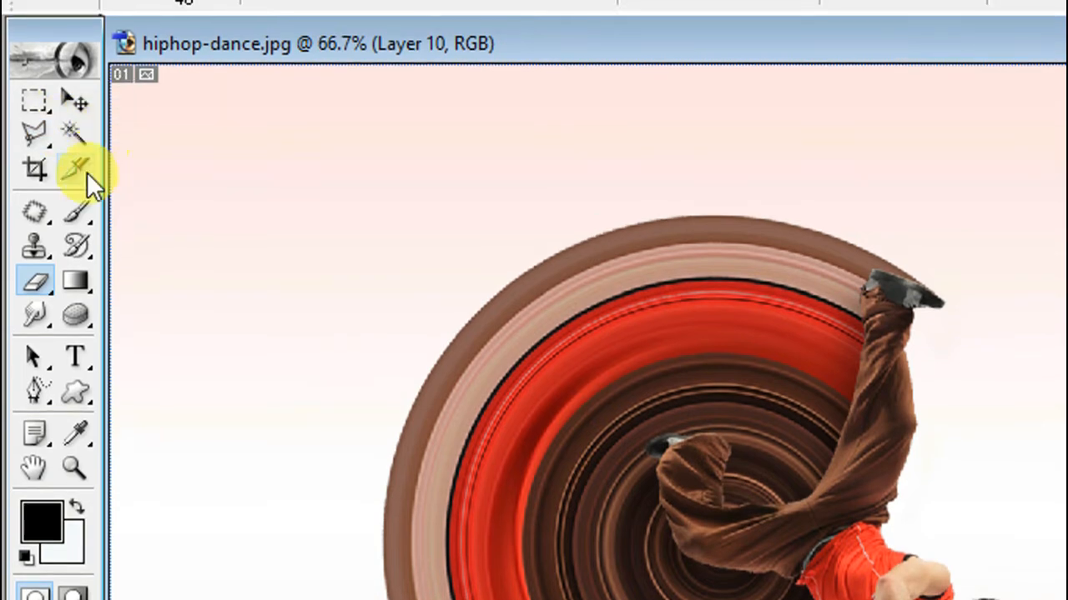
pyautogui.moveTo(84, 212); pyautogui.dragTo(148, 215)
pyautogui.click(213, 65)
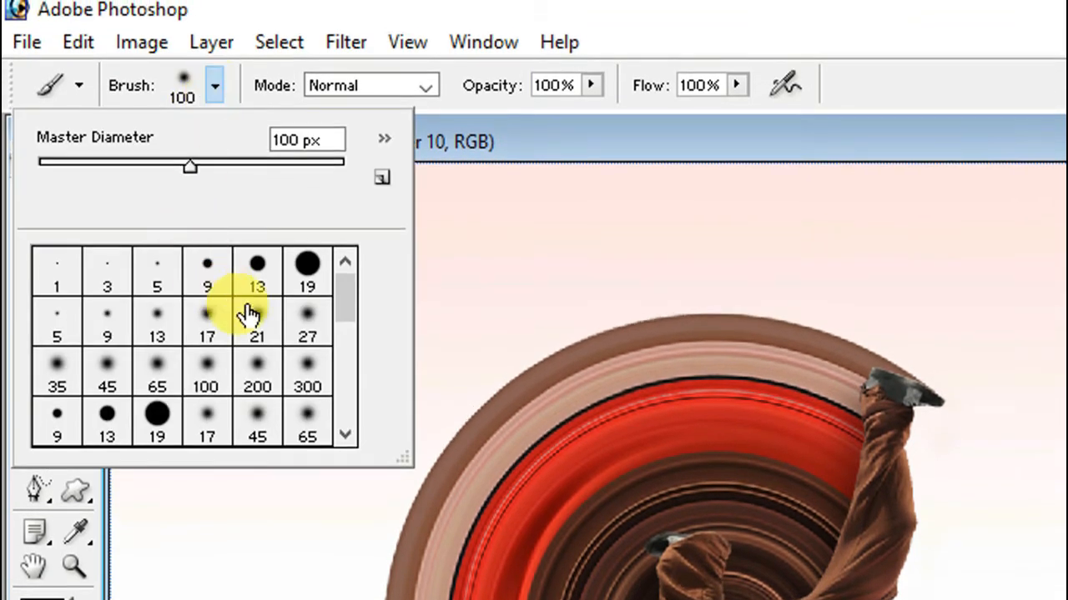
pyautogui.doubleClick(217, 383)
pyautogui.click(727, 599)
# Free-transform the black dab into a wide, flat ground shadow beneath the circle and lower its layer opacity to 74%.
pyautogui.hotkey('ctrl', 't')
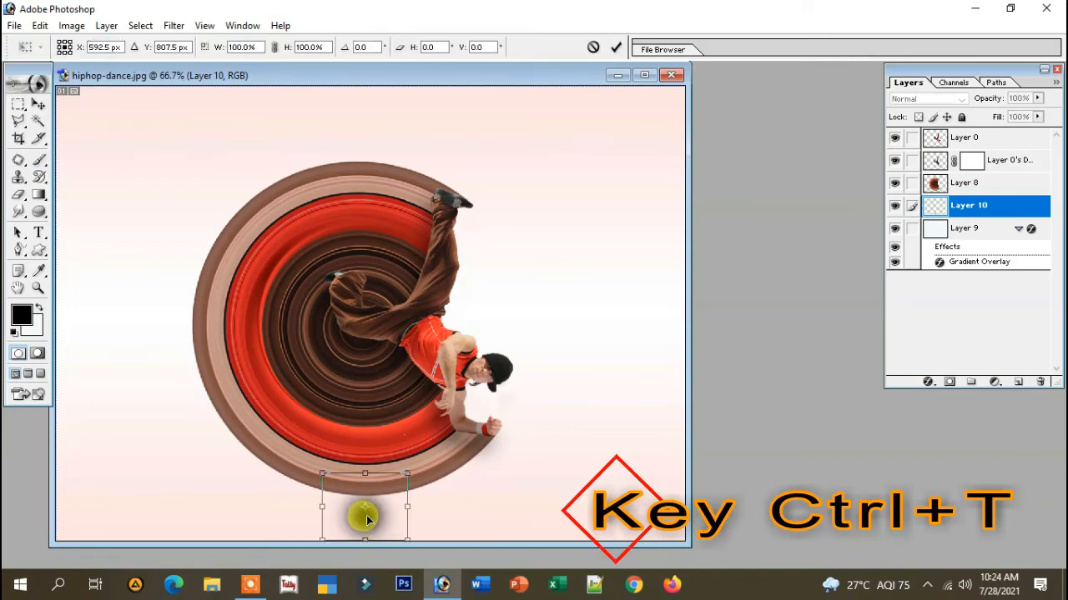
pyautogui.moveTo(813, 599); pyautogui.dragTo(1067, 599)
pyautogui.moveTo(549, 506); pyautogui.dragTo(659, 507)
pyautogui.moveTo(472, 518); pyautogui.dragTo(463, 503)
pyautogui.press('Return')
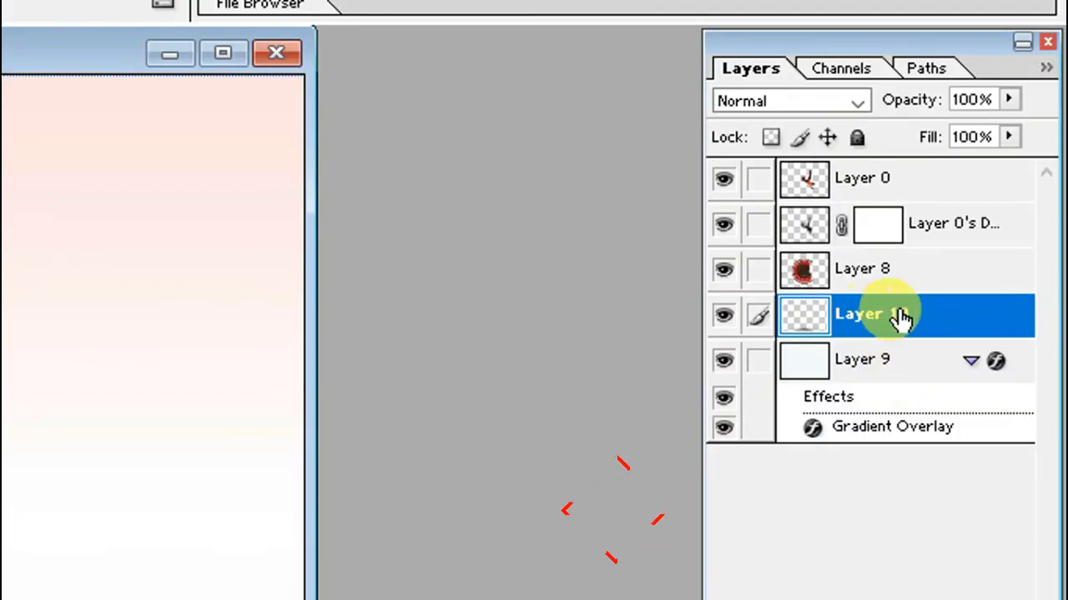
pyautogui.moveTo(1008, 100)
pyautogui.mouseDown()
pyautogui.moveTo(996, 133)
pyautogui.moveTo(959, 131)
pyautogui.moveTo(1016, 117)
pyautogui.mouseUp()
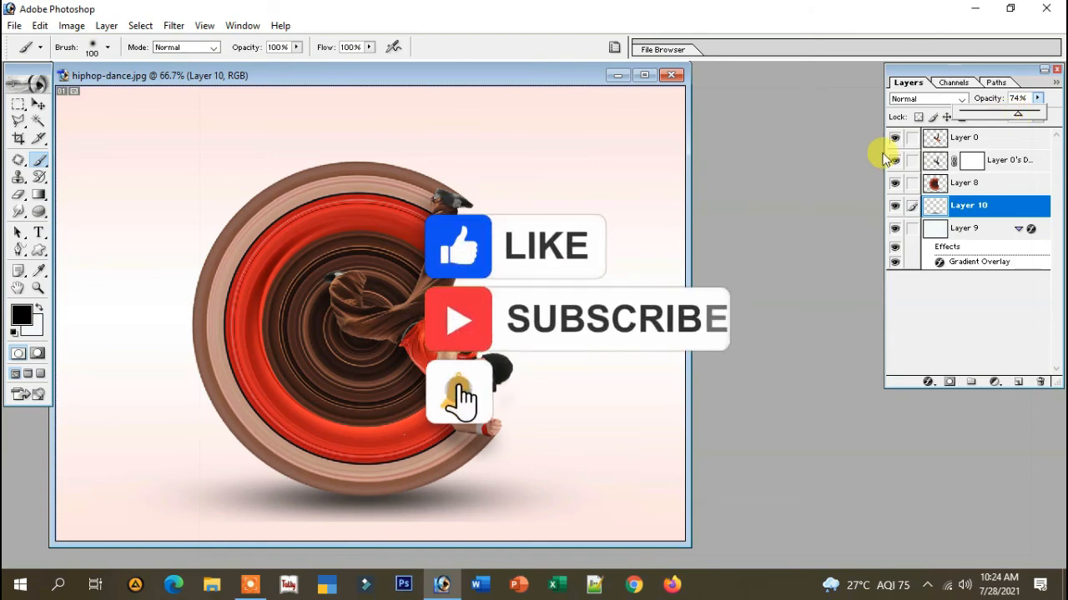